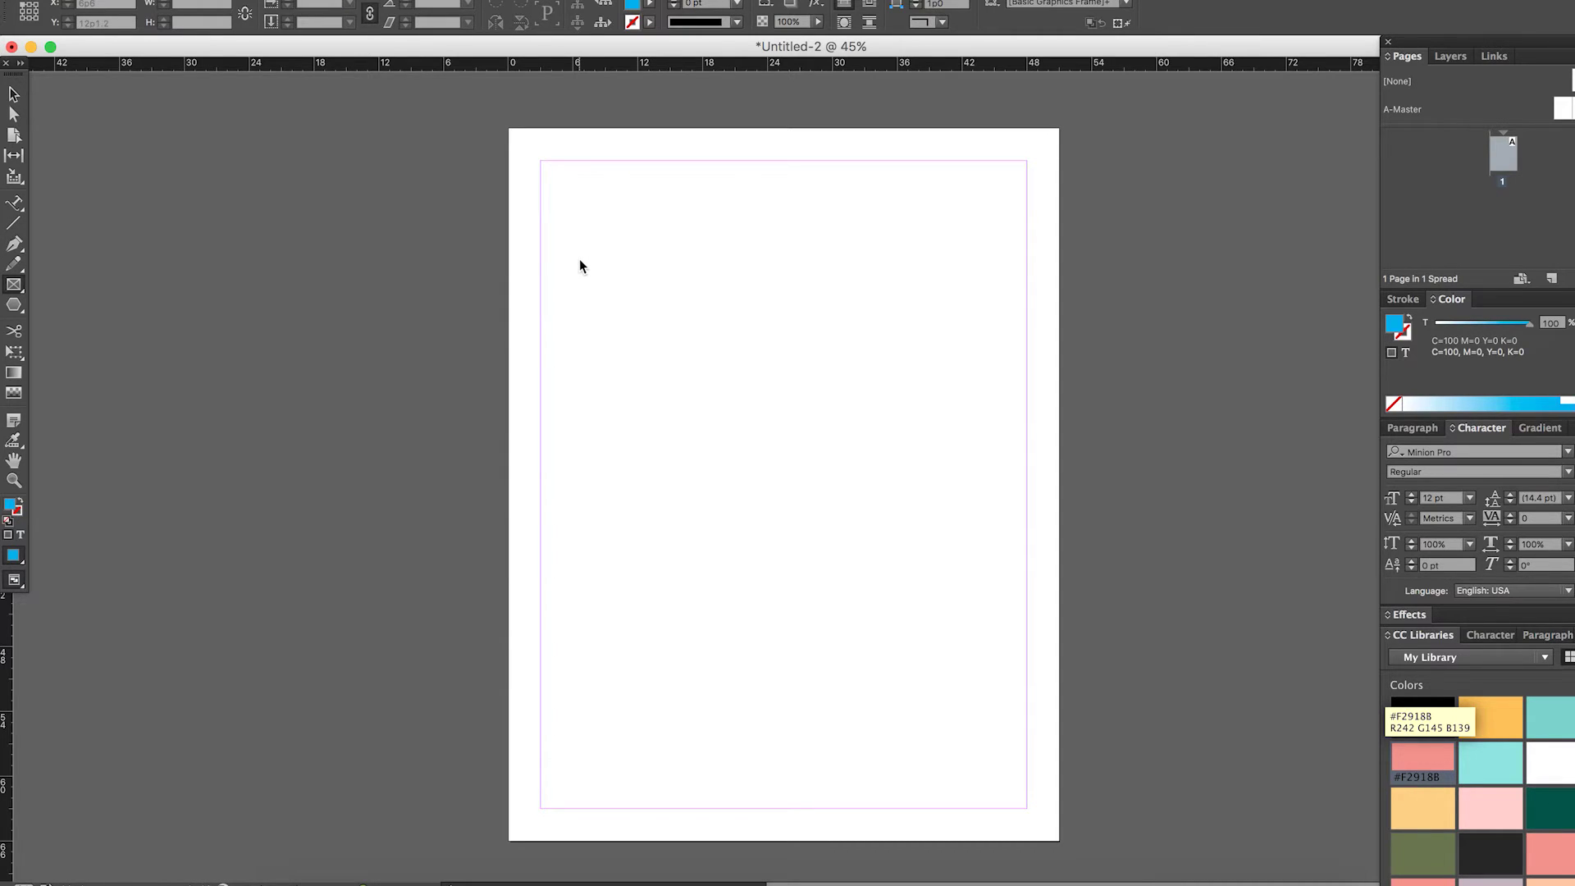
Step: Draw an empty square graphic frame about 32p8 on each side and centre it horizontally on the page
{"action": "left_click_drag", "start_coordinate": [579, 260], "coordinate": [1067, 613]}
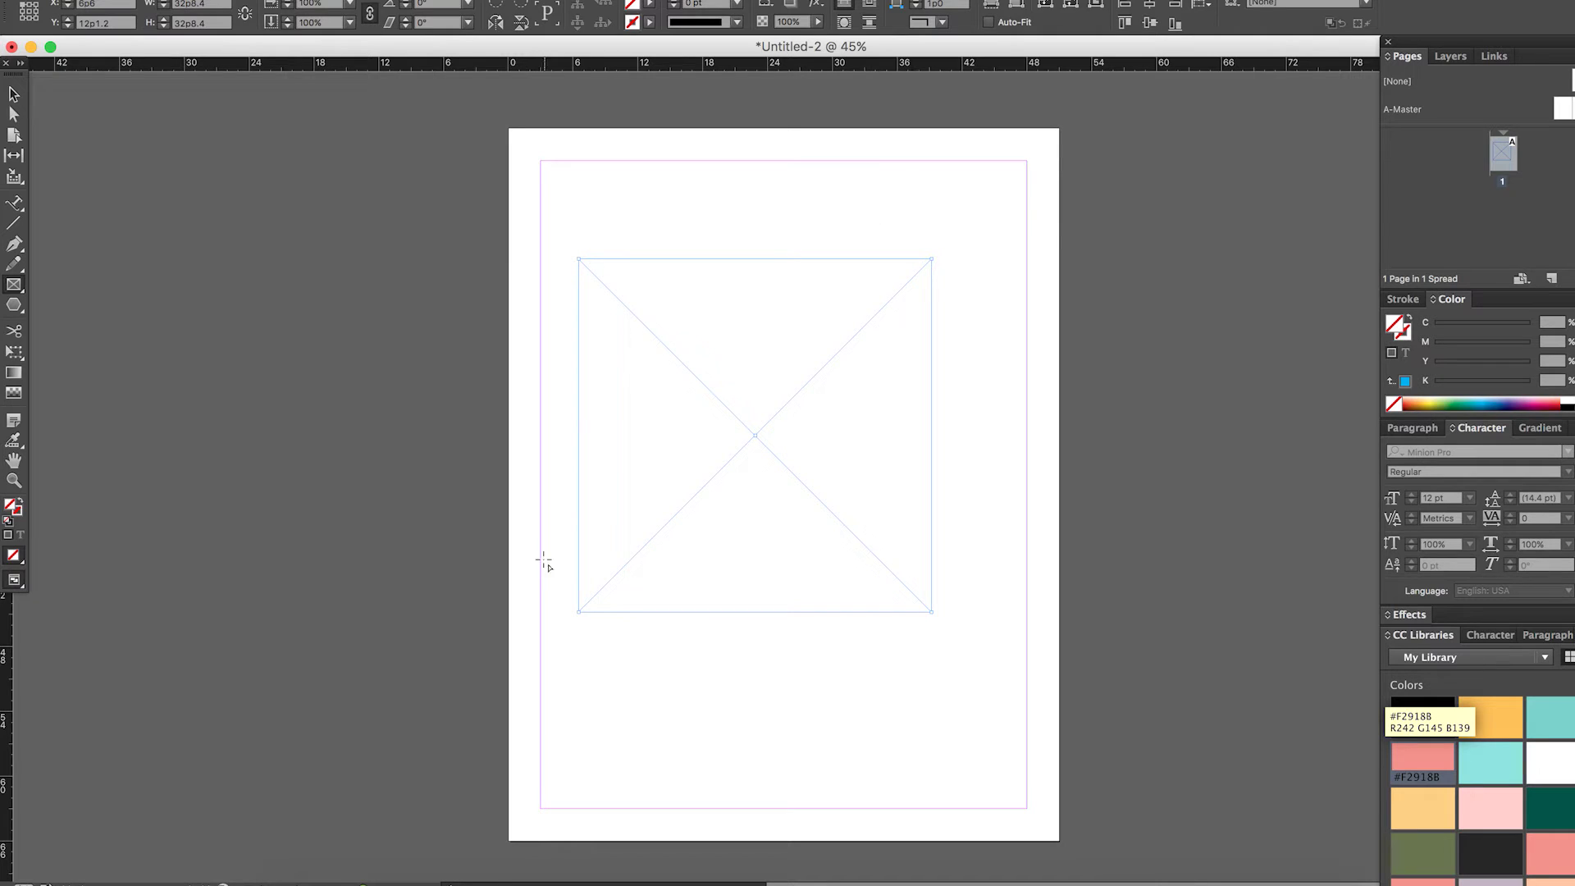
{"action": "left_click", "coordinate": [13, 97]}
{"action": "mouse_move", "coordinate": [770, 391]}
{"action": "left_mouse_down"}
{"action": "mouse_move", "coordinate": [819, 393]}
{"action": "mouse_move", "coordinate": [812, 380]}
{"action": "mouse_move", "coordinate": [801, 394]}
{"action": "left_mouse_up"}
{"action": "left_click", "coordinate": [989, 374]}
{"action": "left_click", "coordinate": [745, 374]}
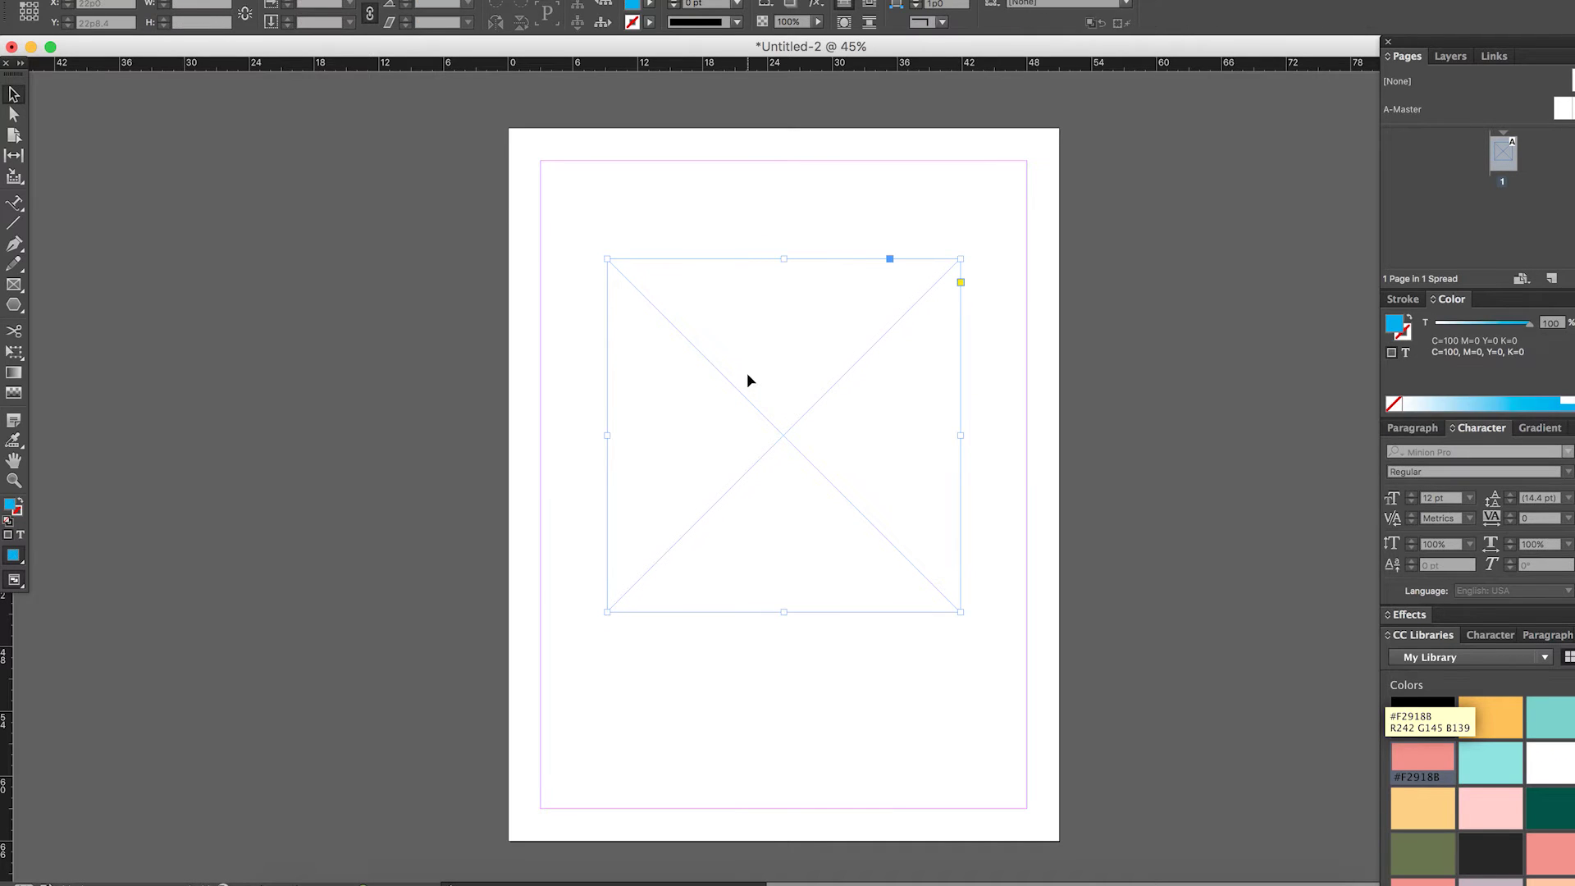
Step: Place the image IMG_9965.jpg from the Downloads folder into the selected frame
{"action": "left_click", "coordinate": [156, 0]}
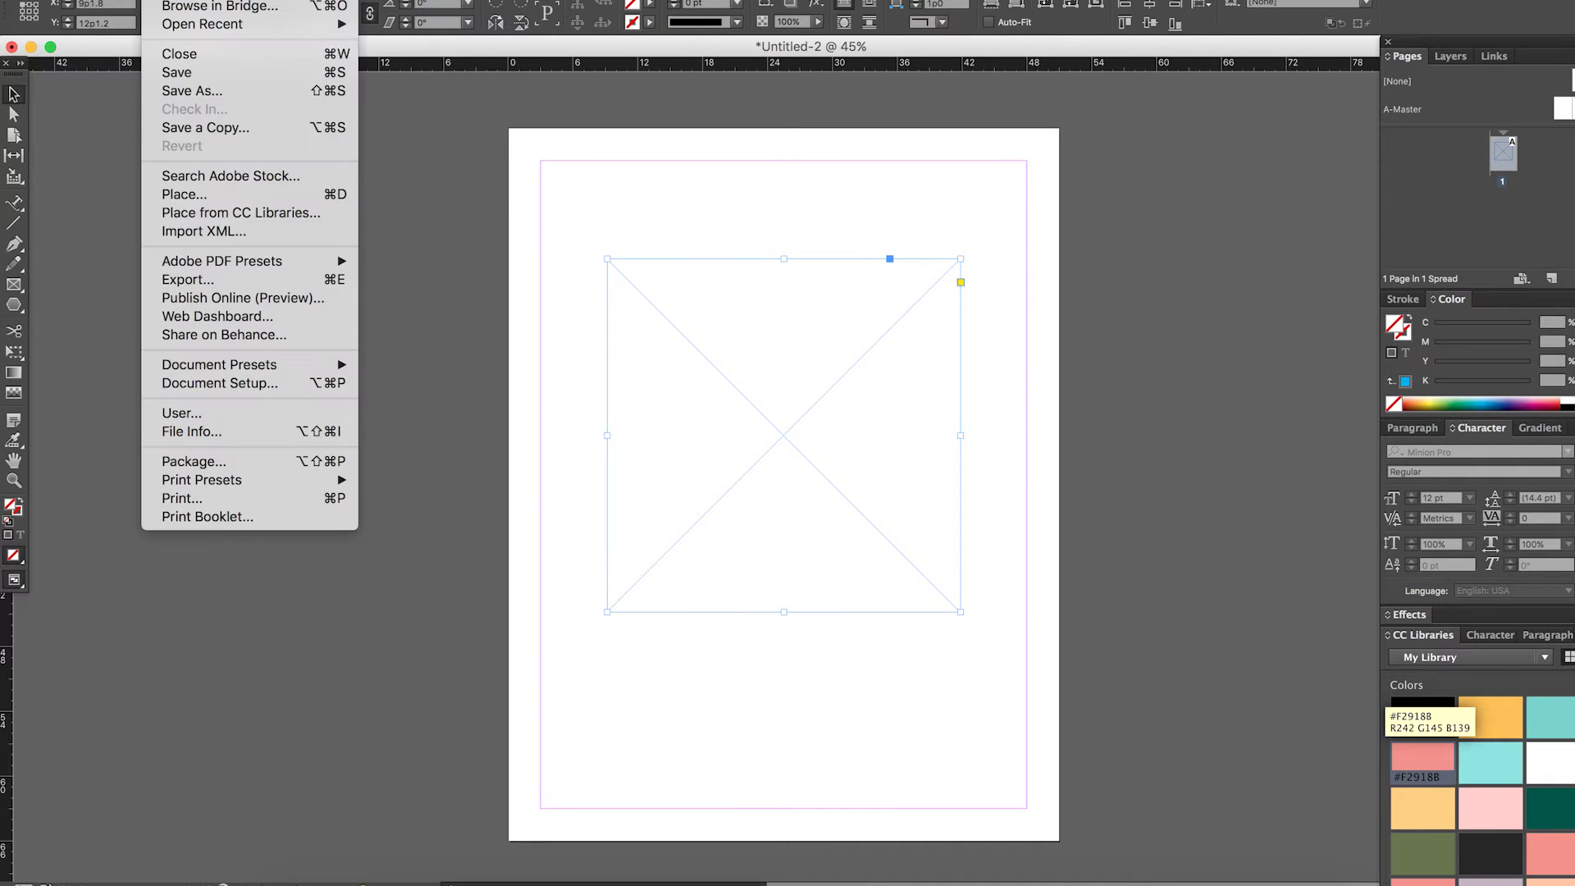
{"action": "left_click", "coordinate": [217, 196]}
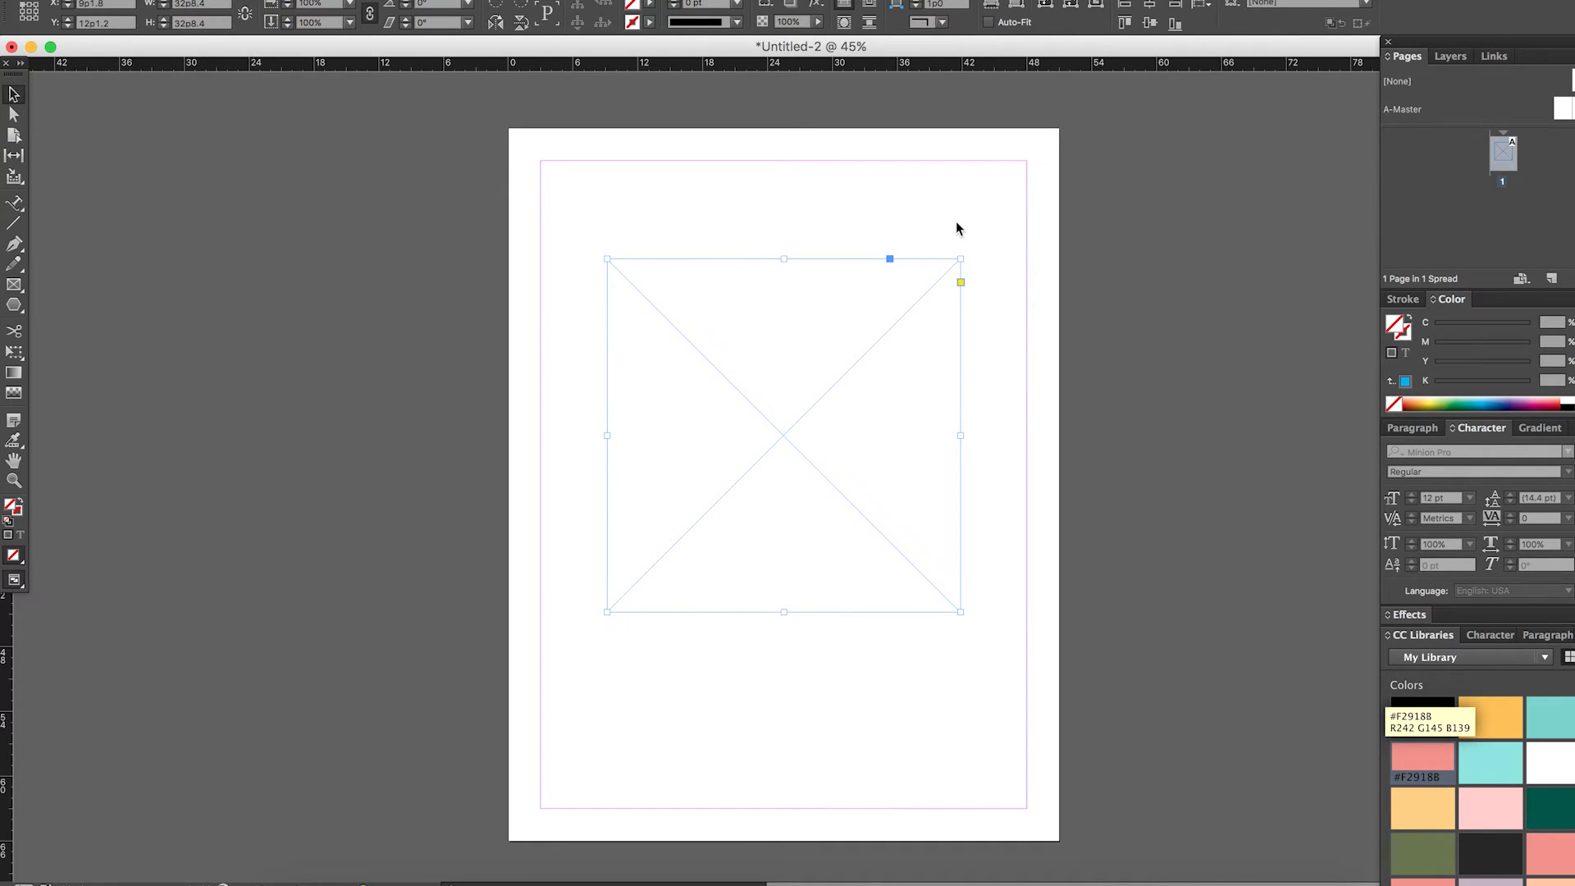
{"action": "scroll", "coordinate": [1003, 355], "scroll_direction": "down", "scroll_amount": 1}
{"action": "scroll", "coordinate": [1004, 340], "scroll_direction": "down", "scroll_amount": 10}
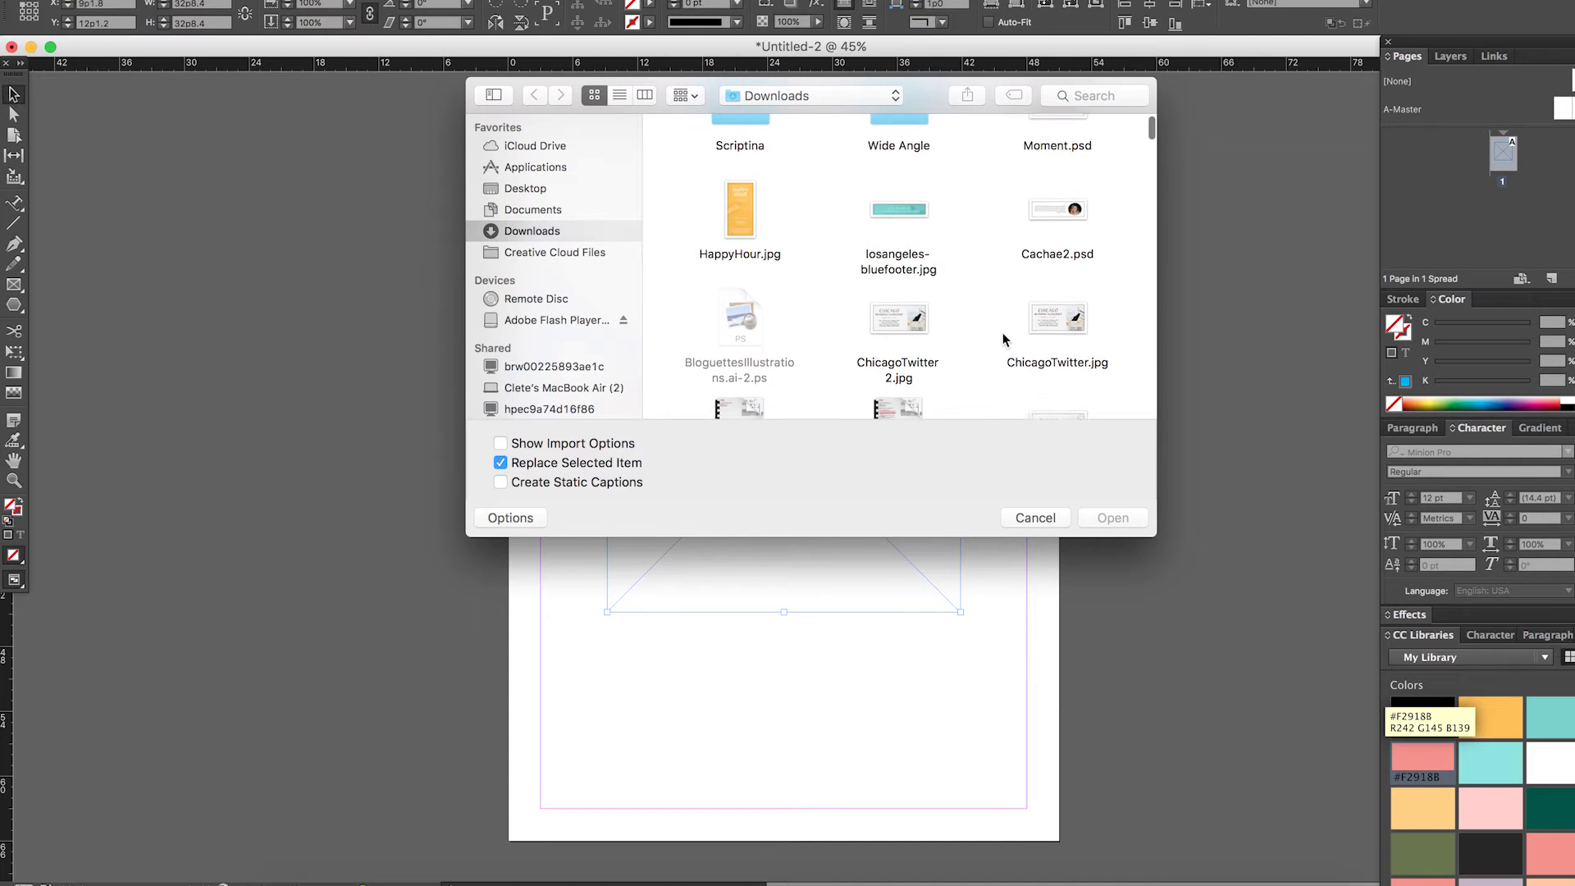
{"action": "scroll", "coordinate": [1003, 340], "scroll_direction": "down", "scroll_amount": 8}
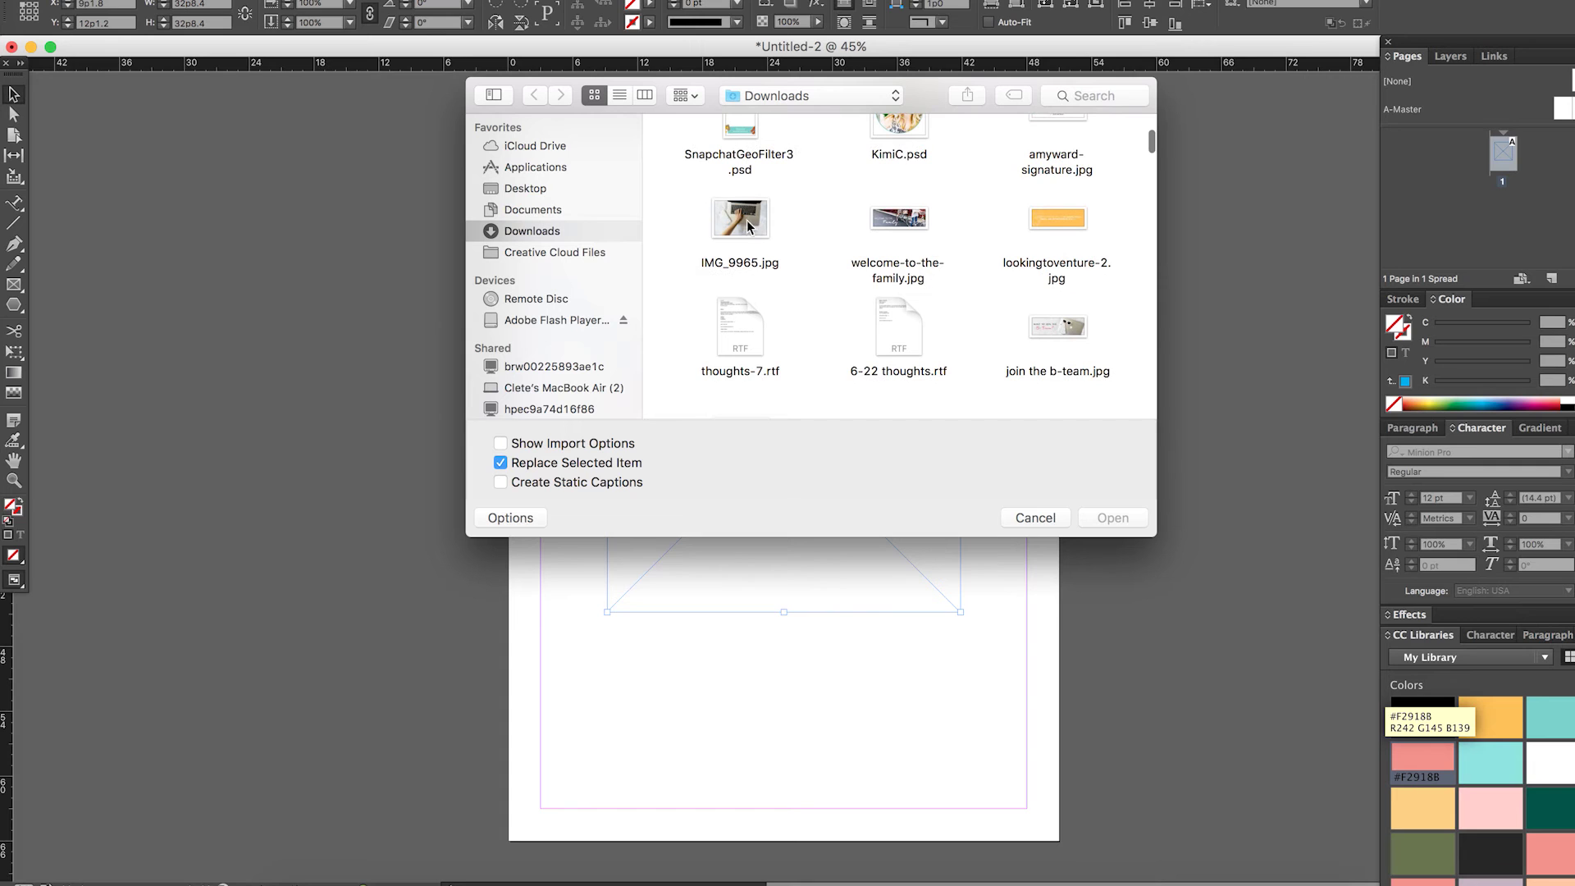
{"action": "left_click", "coordinate": [748, 225]}
{"action": "key", "text": "Return"}
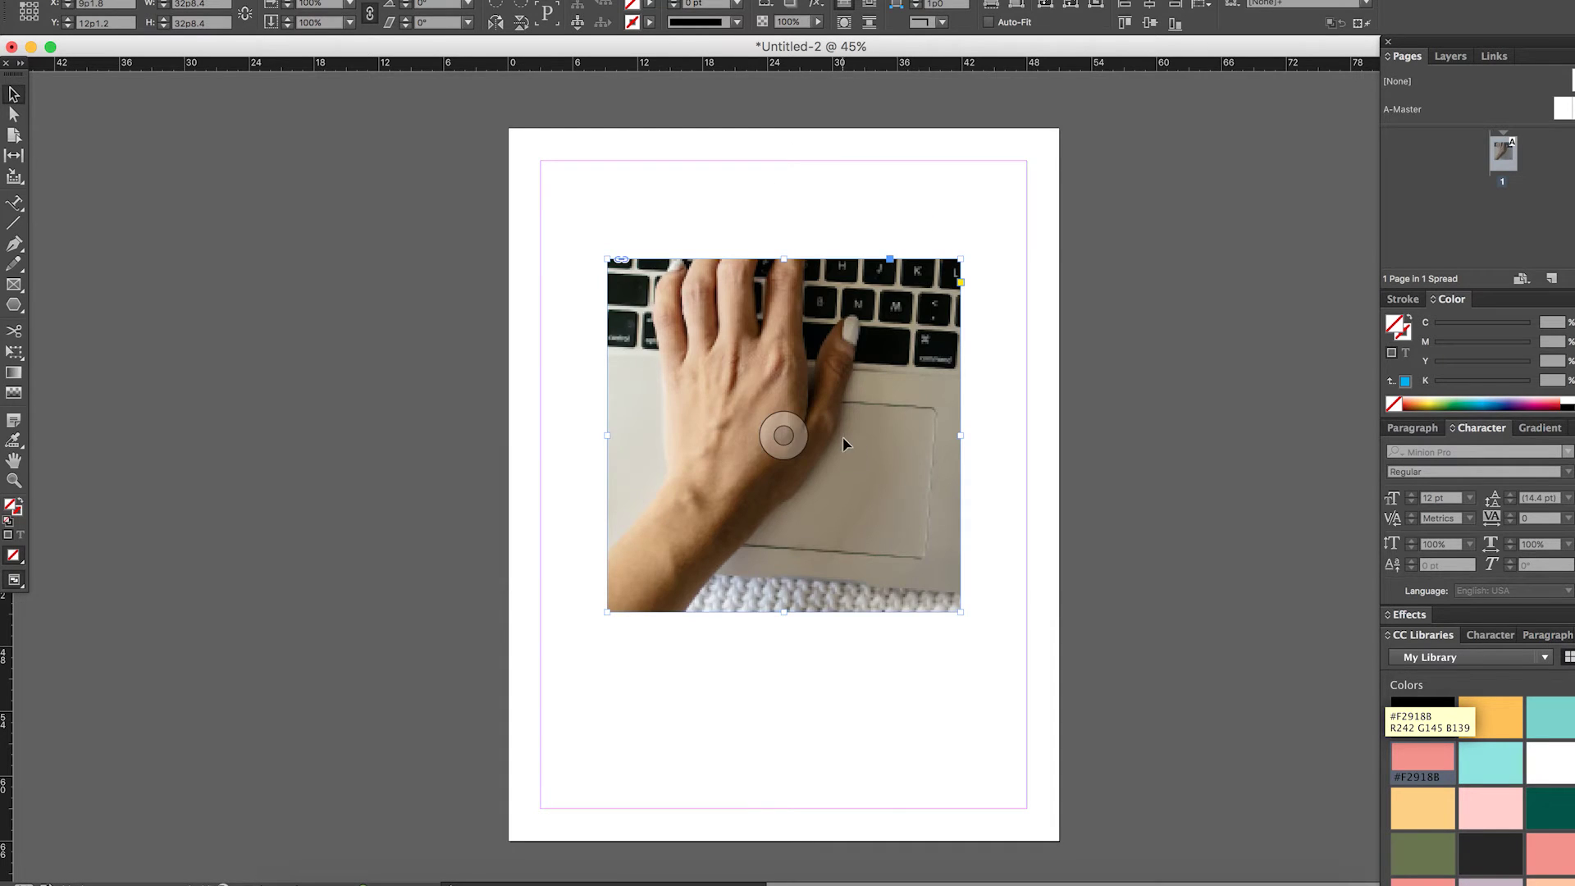
Step: Select the image content inside the frame and examine how far it extends beyond the frame edges
{"action": "left_click", "coordinate": [783, 435]}
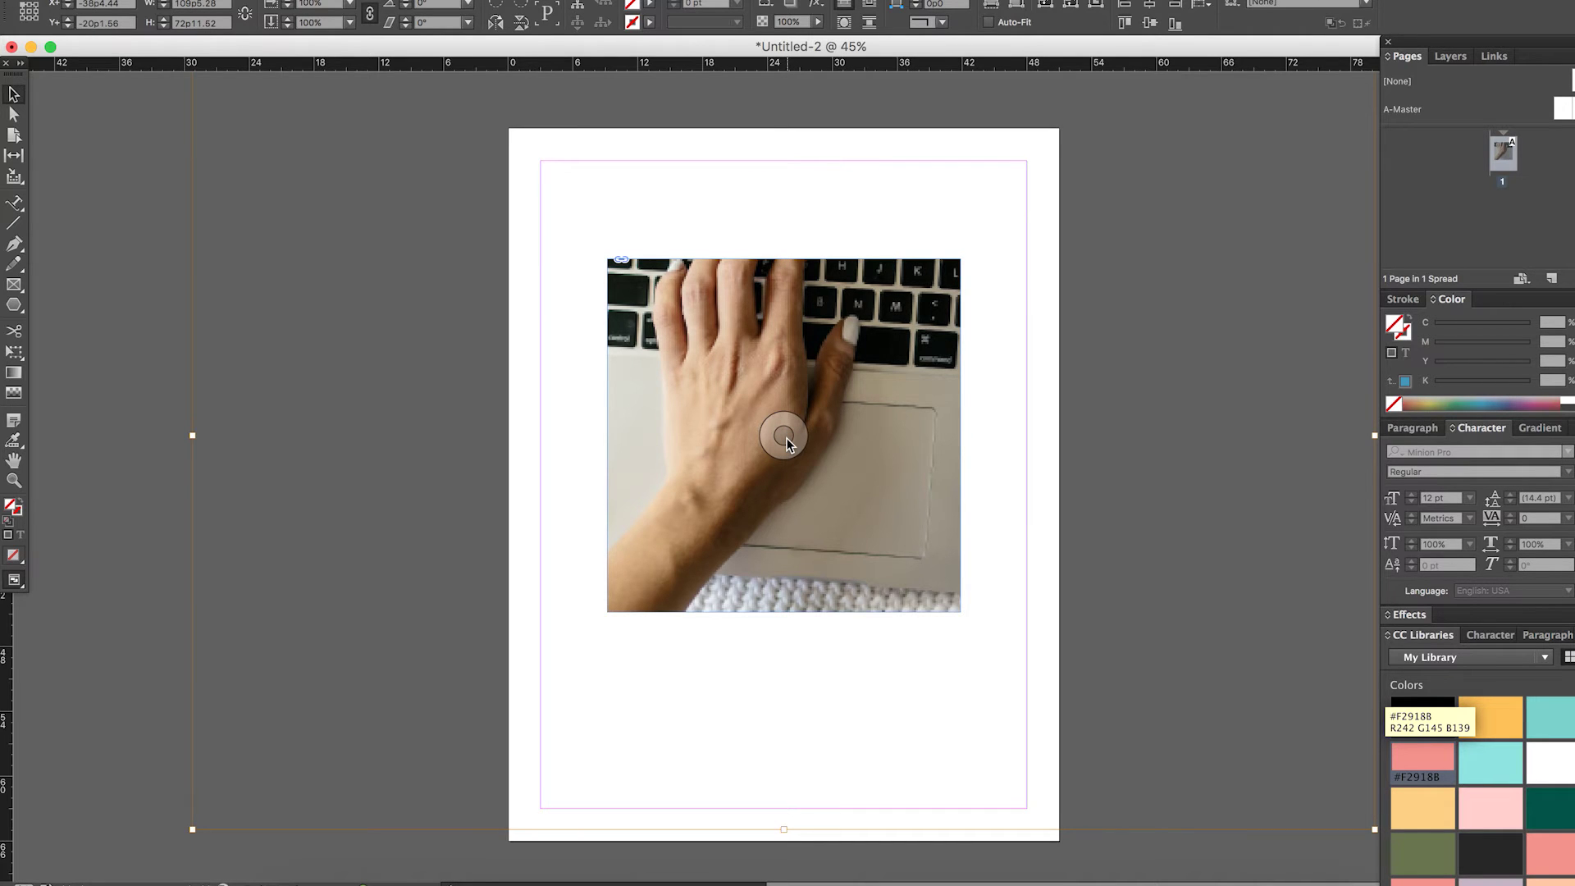
{"action": "scroll", "coordinate": [779, 435], "scroll_direction": "up", "scroll_amount": 1}
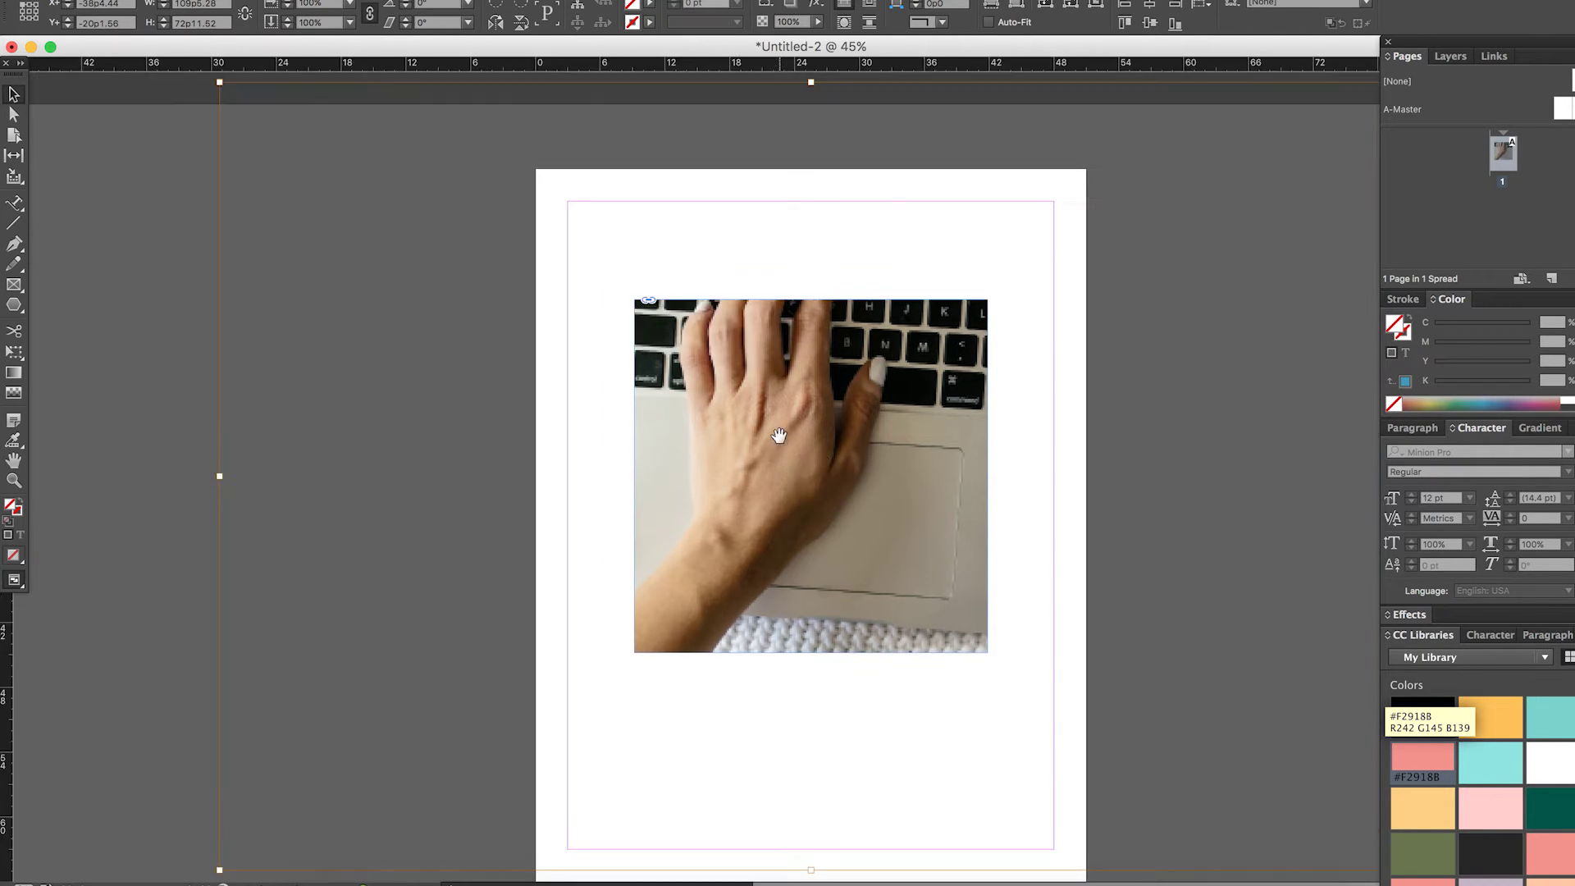
{"action": "scroll", "coordinate": [779, 435], "scroll_direction": "down", "scroll_amount": 3}
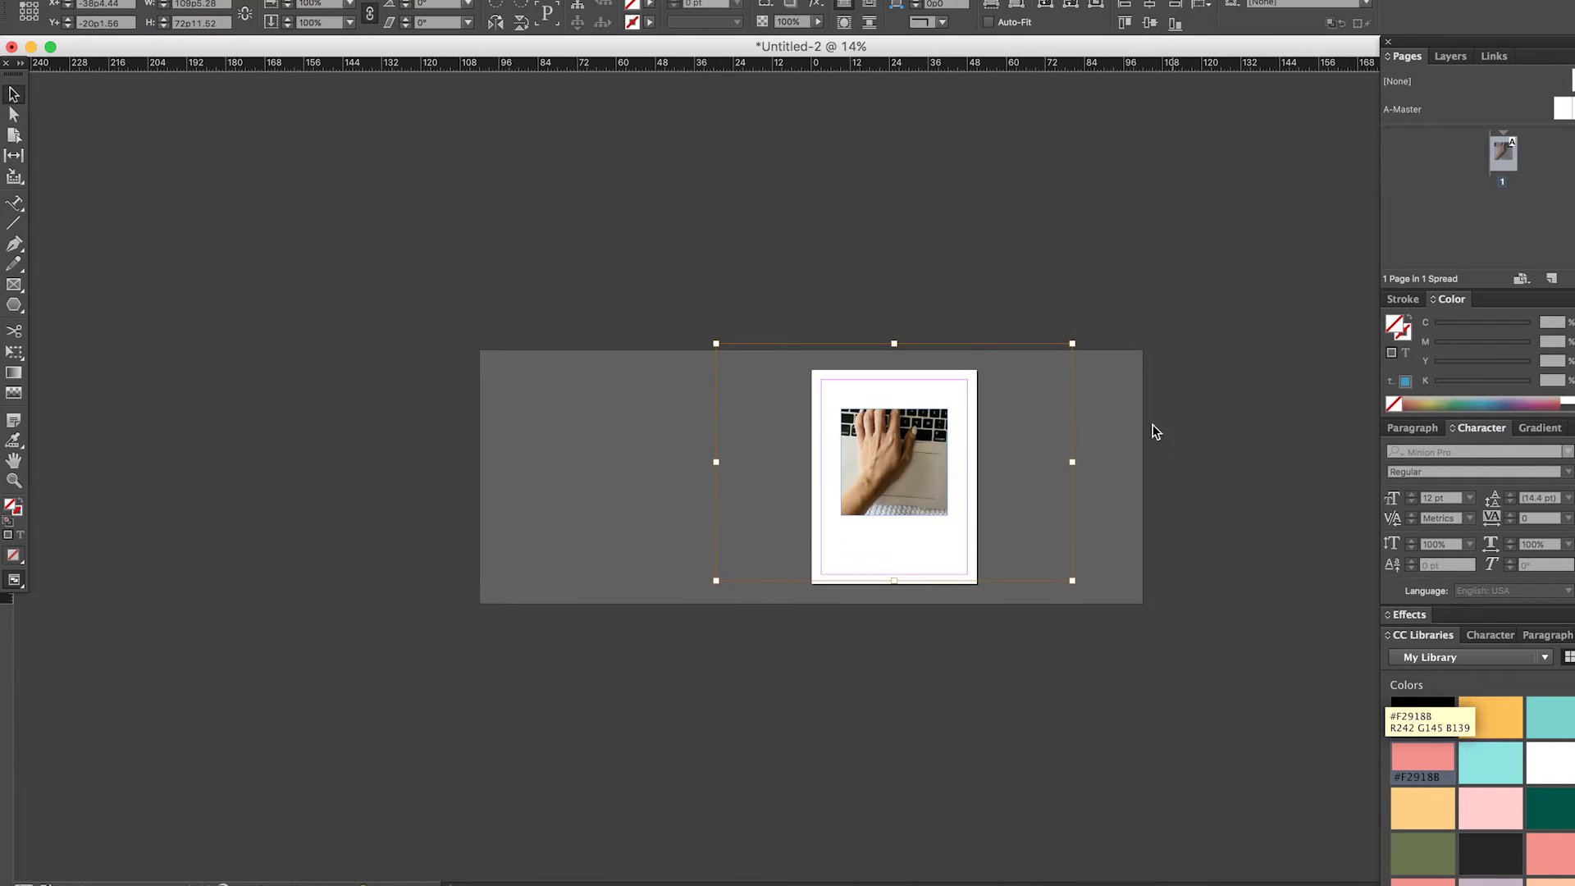
{"action": "left_click", "coordinate": [1144, 429]}
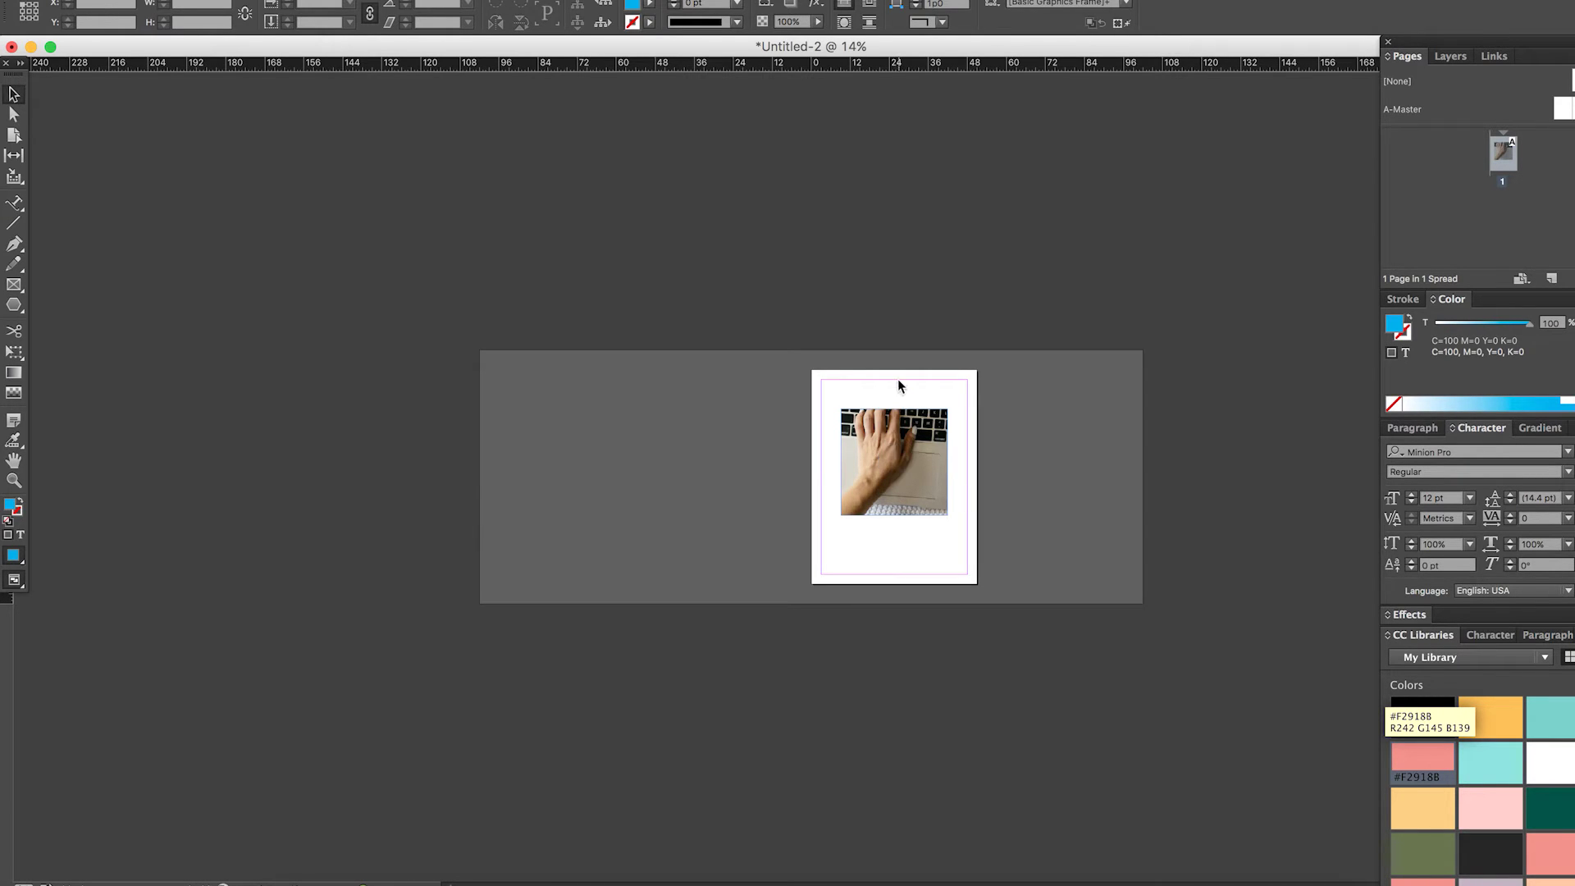
Step: Move the frame together with its image slightly down the page, to about Y 13p8
{"action": "left_click", "coordinate": [939, 412]}
{"action": "left_click_drag", "start_coordinate": [934, 408], "coordinate": [895, 419]}
{"action": "left_click", "coordinate": [907, 551]}
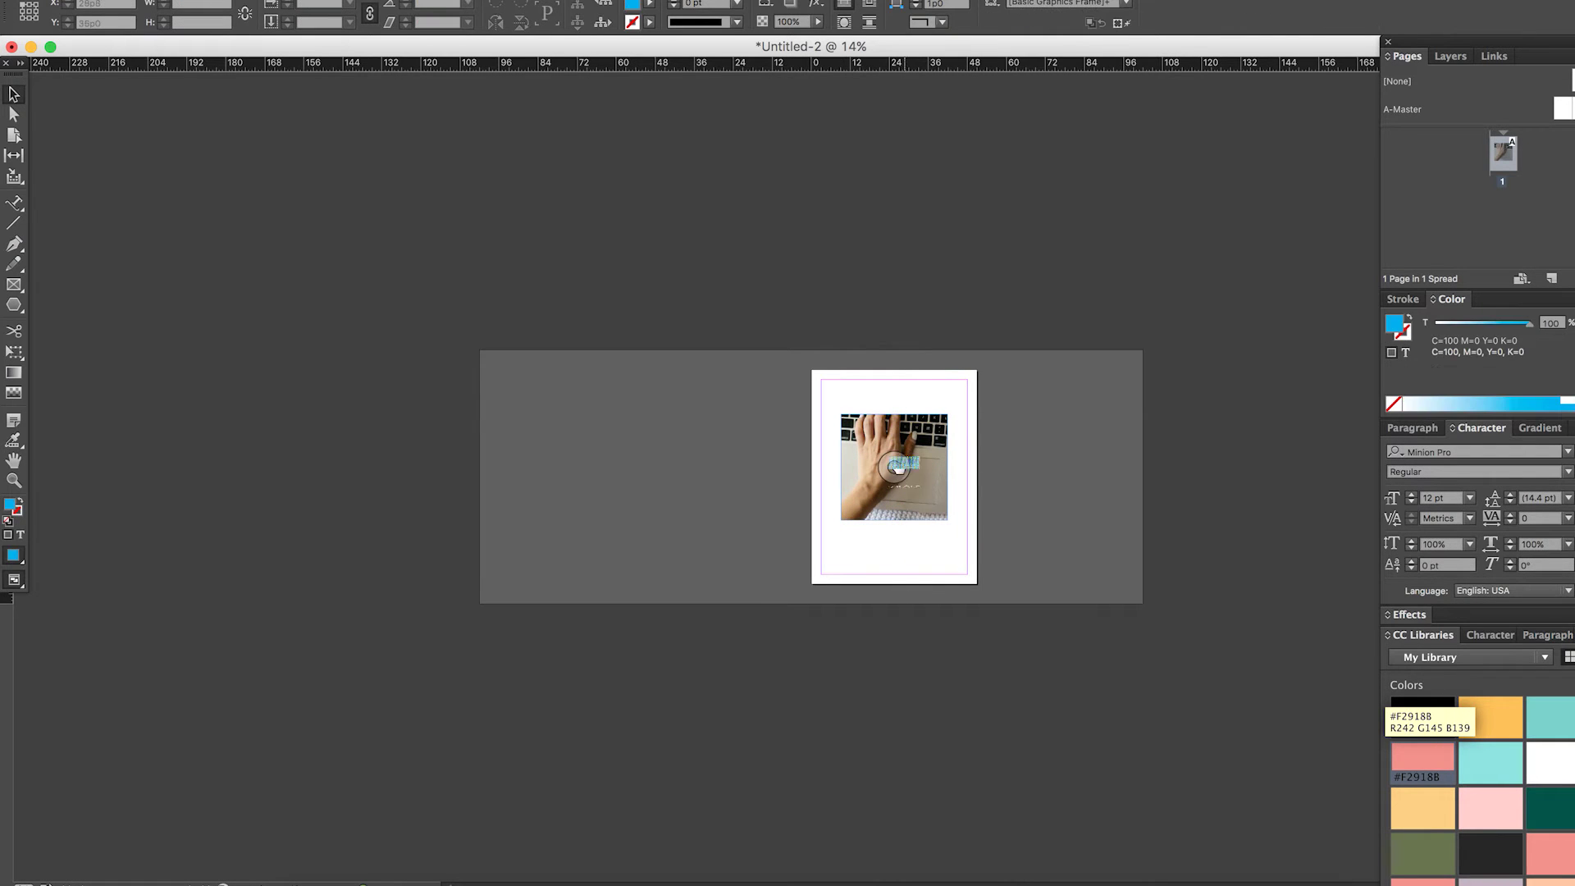
Step: Scale only the image content inside the frame down proportionally to about 45%
{"action": "left_click", "coordinate": [896, 469]}
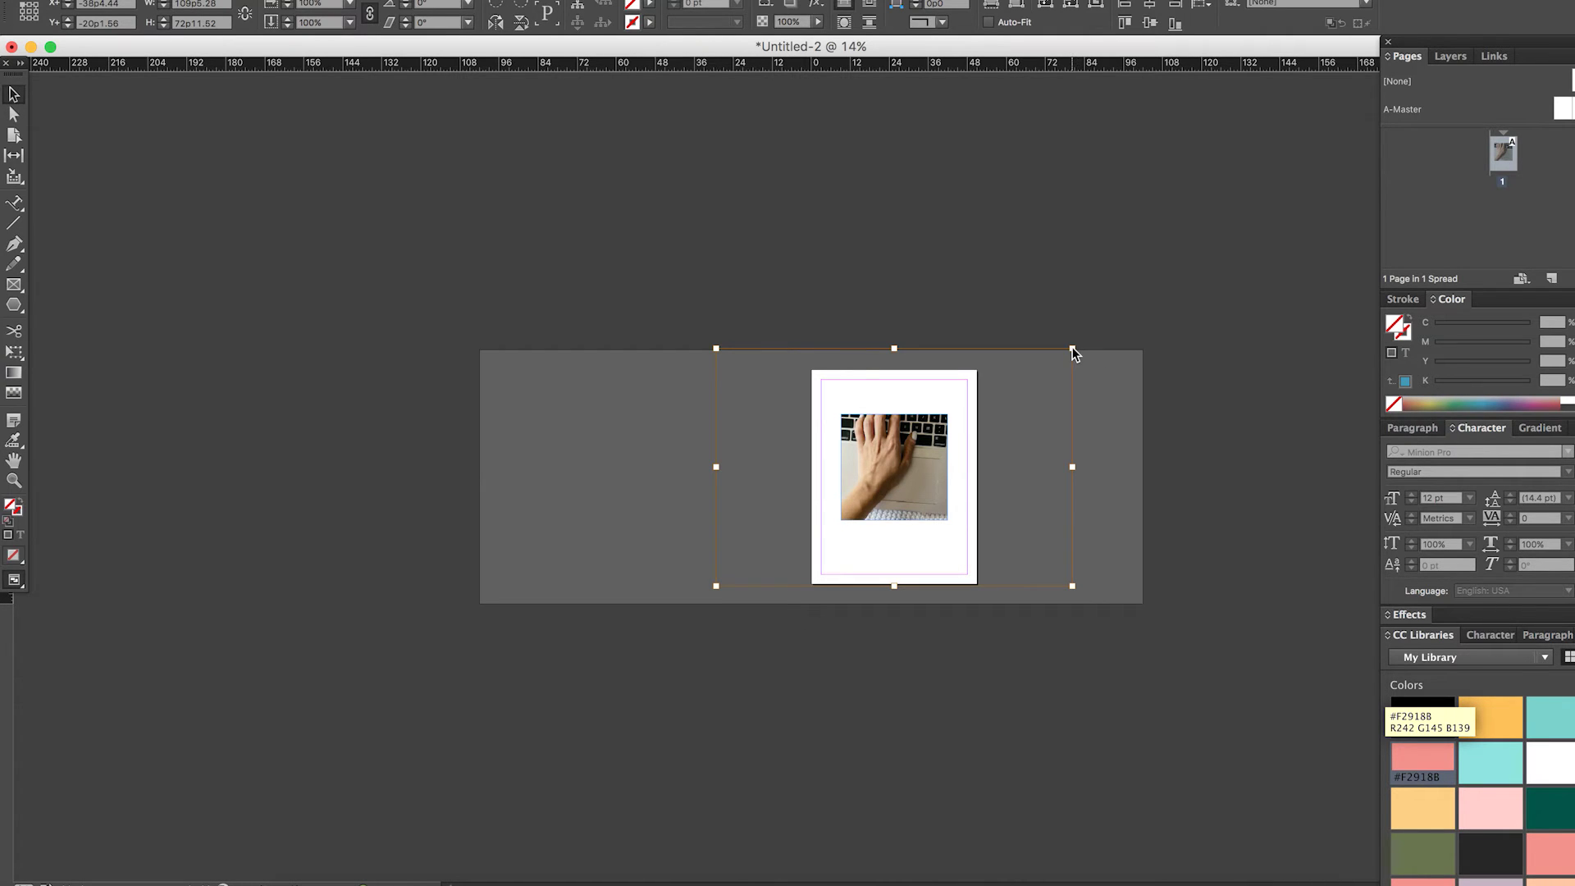
{"action": "left_click_drag", "start_coordinate": [1072, 349], "coordinate": [906, 484]}
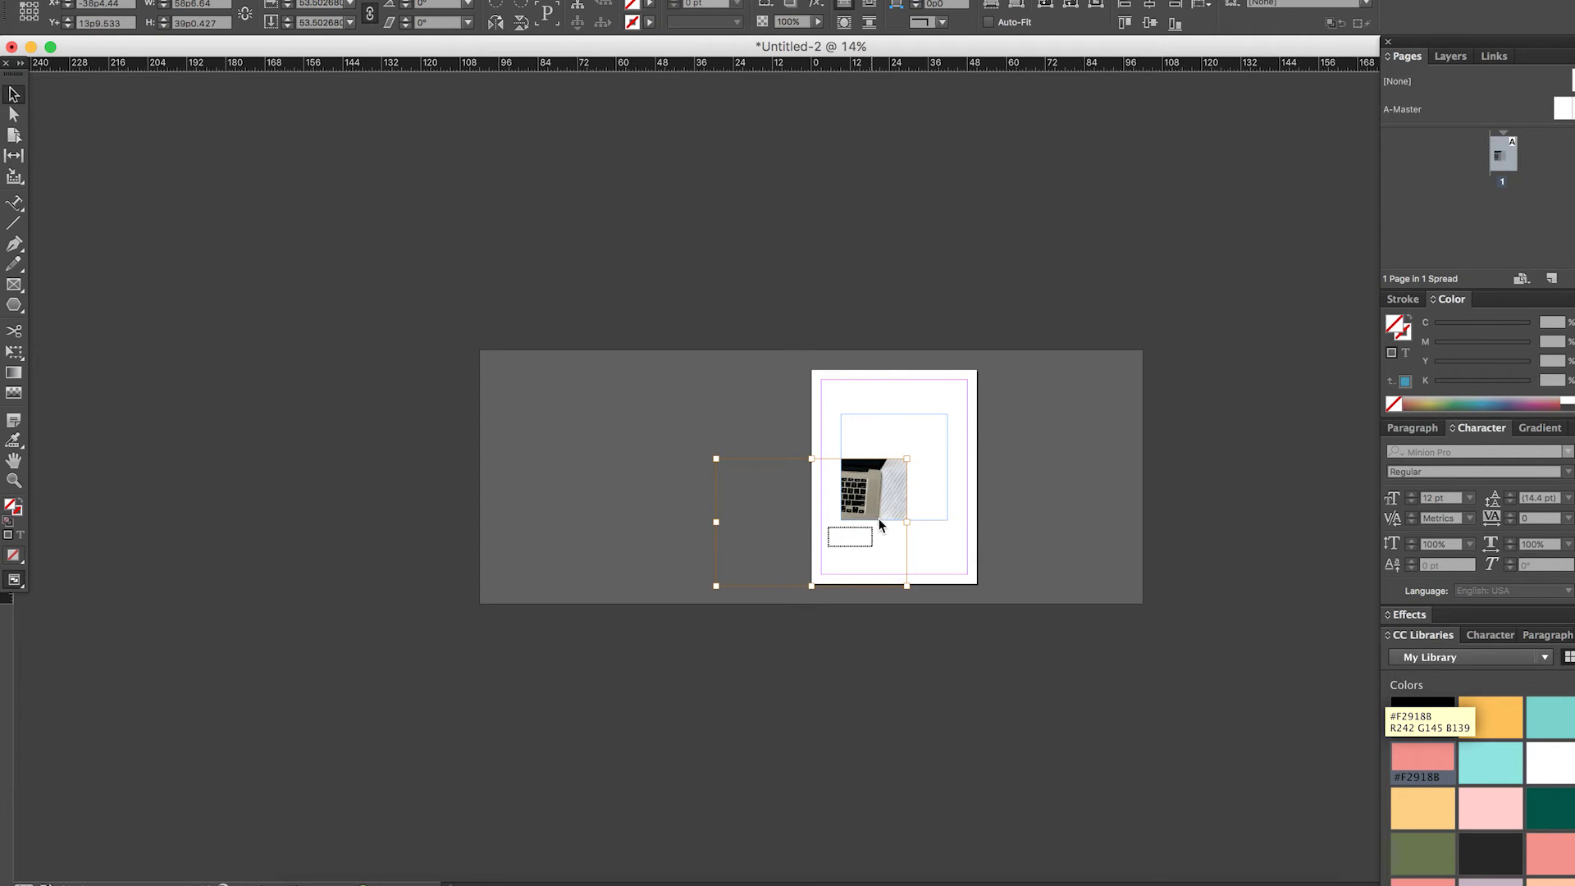
{"action": "left_click", "coordinate": [863, 495]}
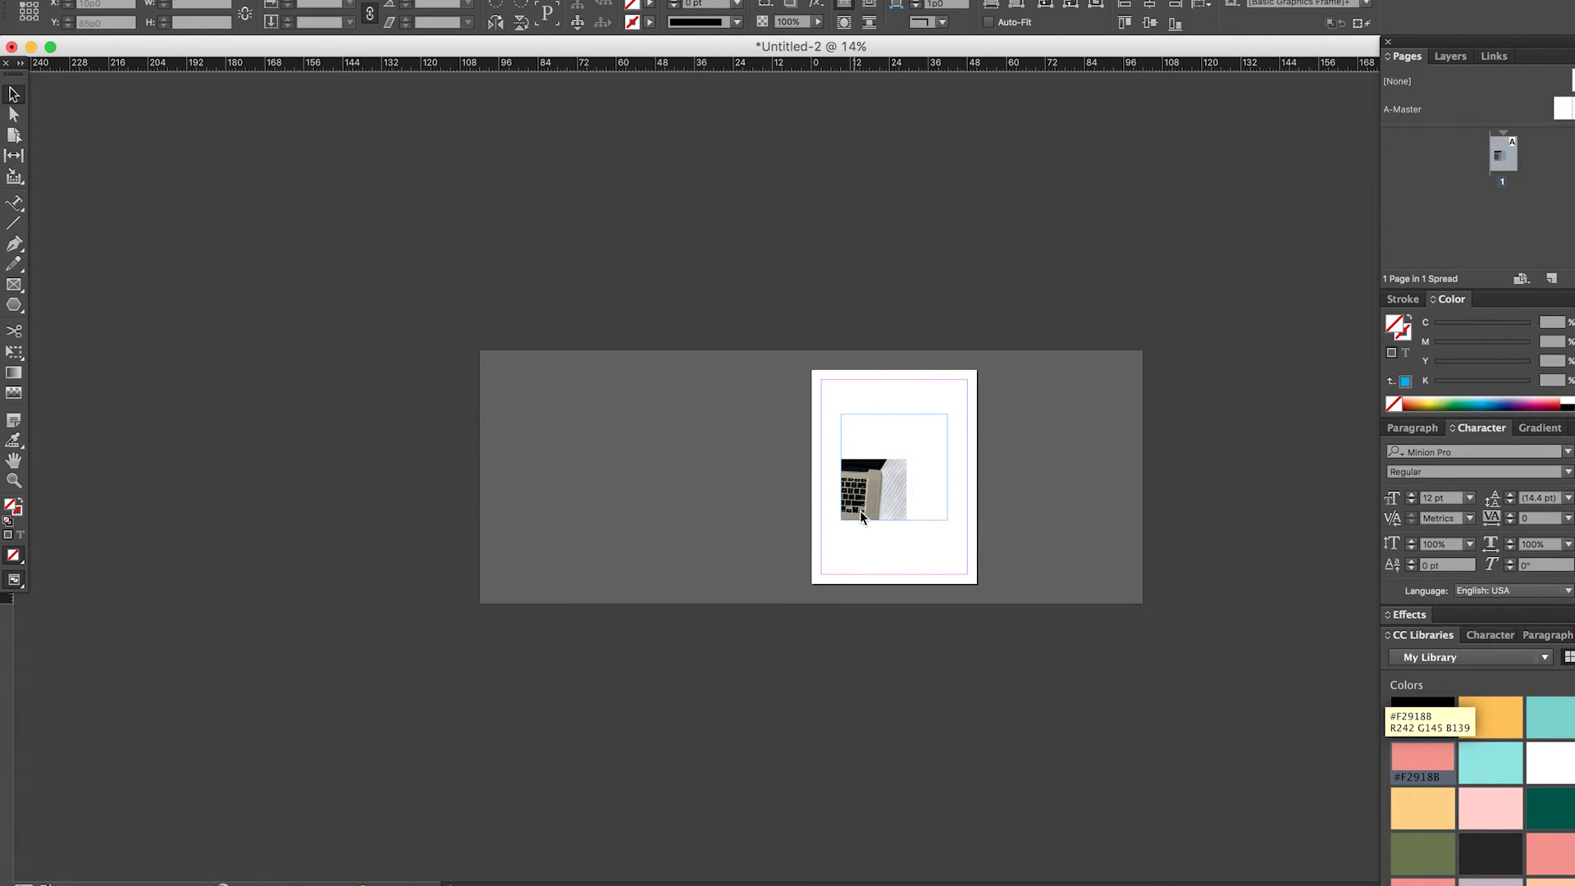
{"action": "left_click", "coordinate": [871, 500]}
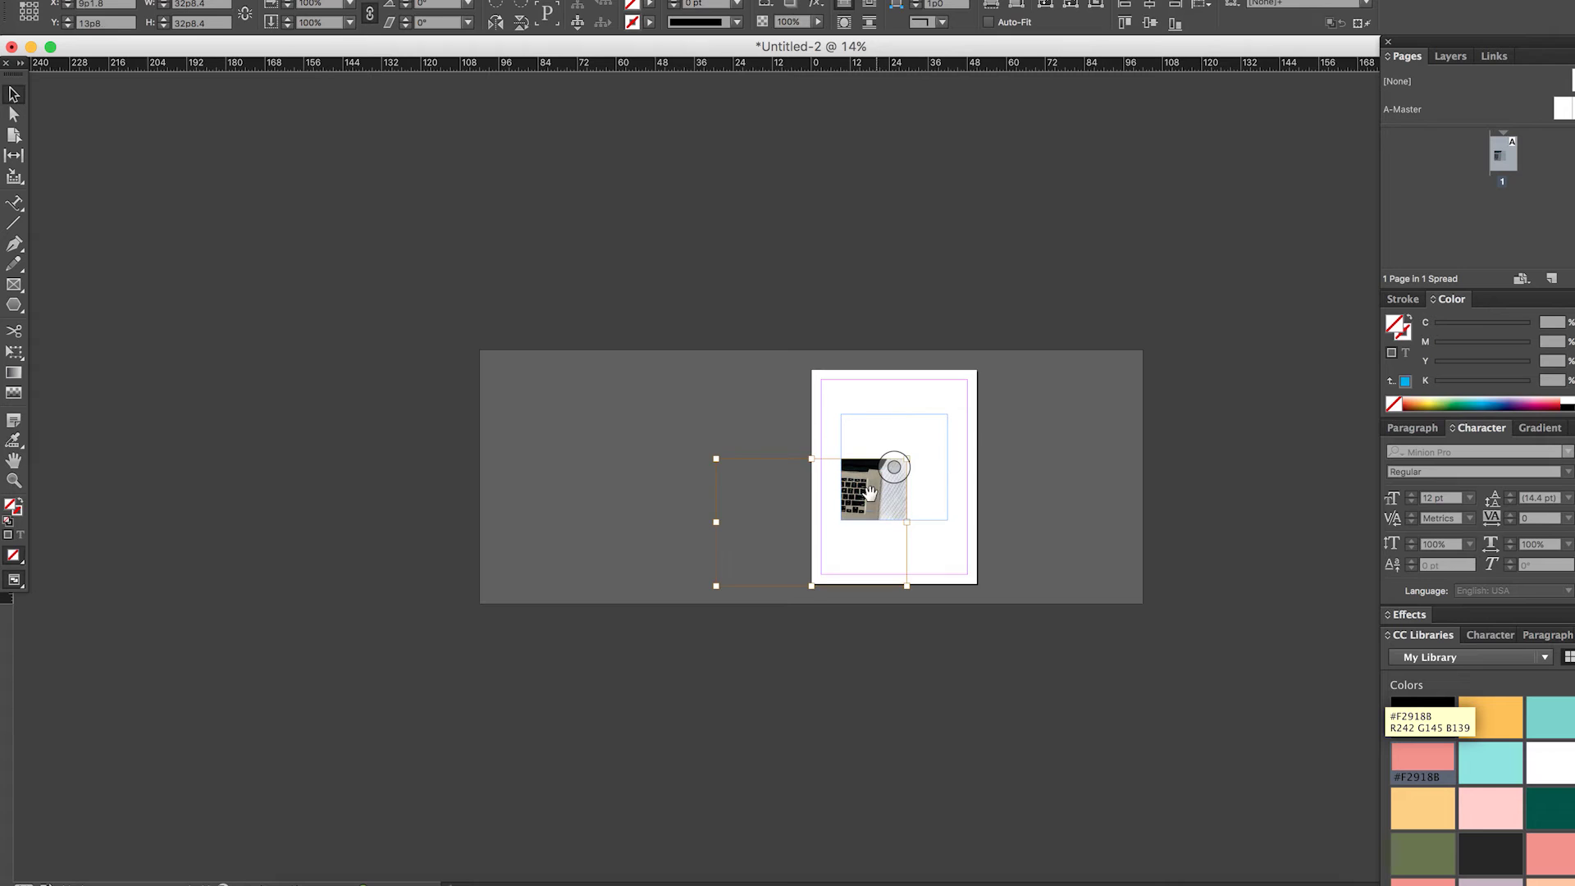
{"action": "left_click_drag", "start_coordinate": [870, 499], "coordinate": [955, 424]}
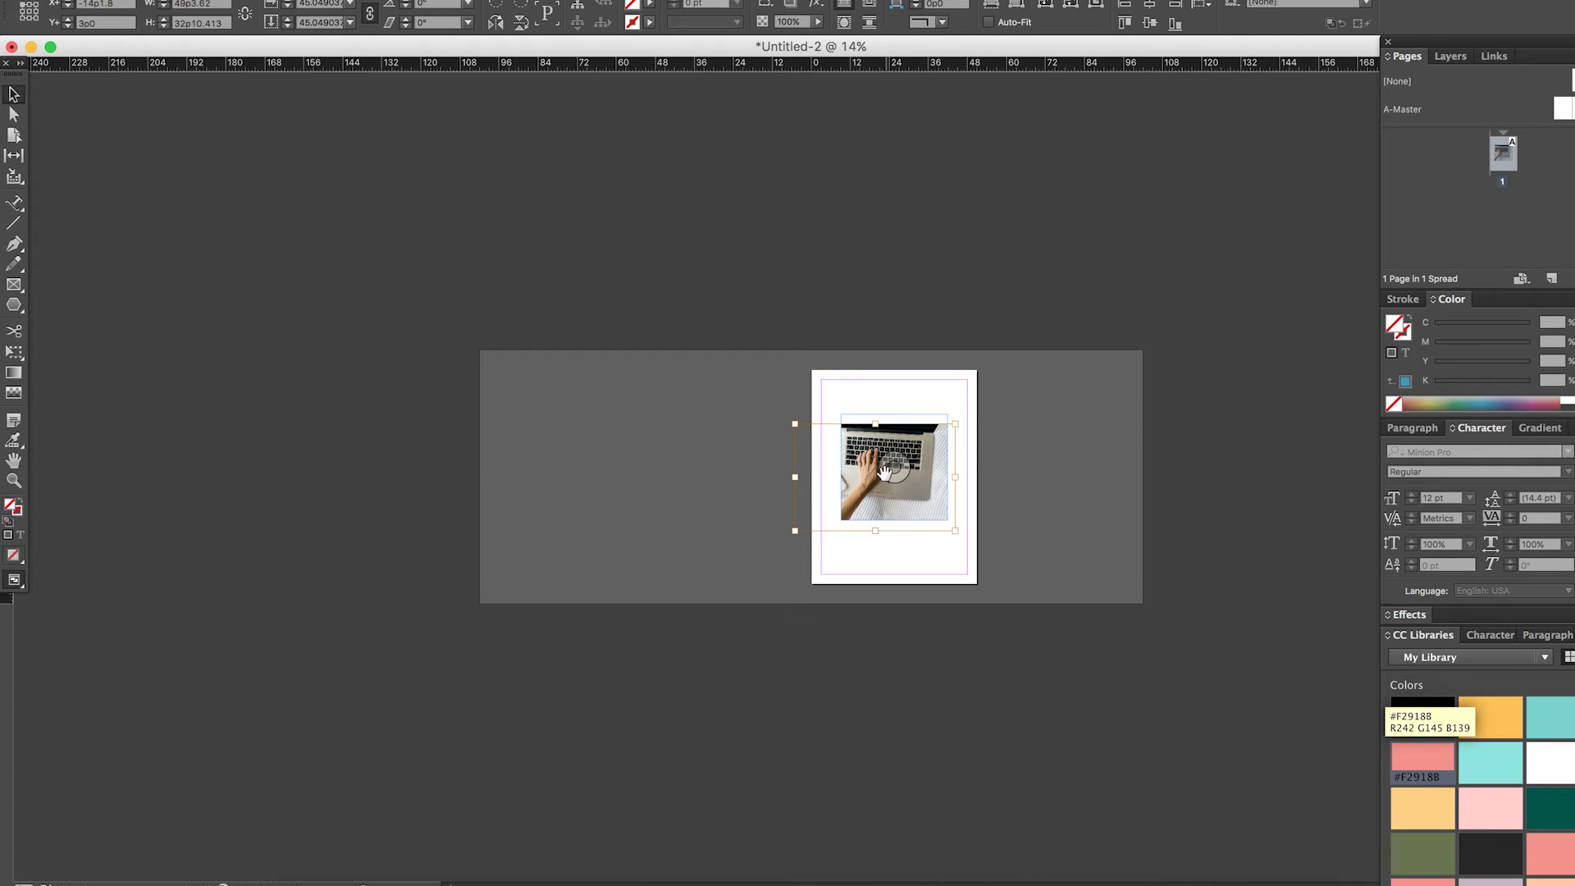
Step: Reposition the image content within the frame so that it fills the whole frame, including the phone and the typing hand
{"action": "mouse_move", "coordinate": [885, 480]}
{"action": "left_mouse_down"}
{"action": "mouse_move", "coordinate": [894, 465]}
{"action": "mouse_move", "coordinate": [907, 490]}
{"action": "left_mouse_up"}
{"action": "key", "text": "shift+Right"}
{"action": "key", "text": "shift+Right"}
{"action": "key", "text": "shift+Right"}
{"action": "key", "text": "shift+Right"}
{"action": "key", "text": "shift+Right"}
{"action": "key", "text": "shift+Right"}
{"action": "key", "text": "shift+Right"}
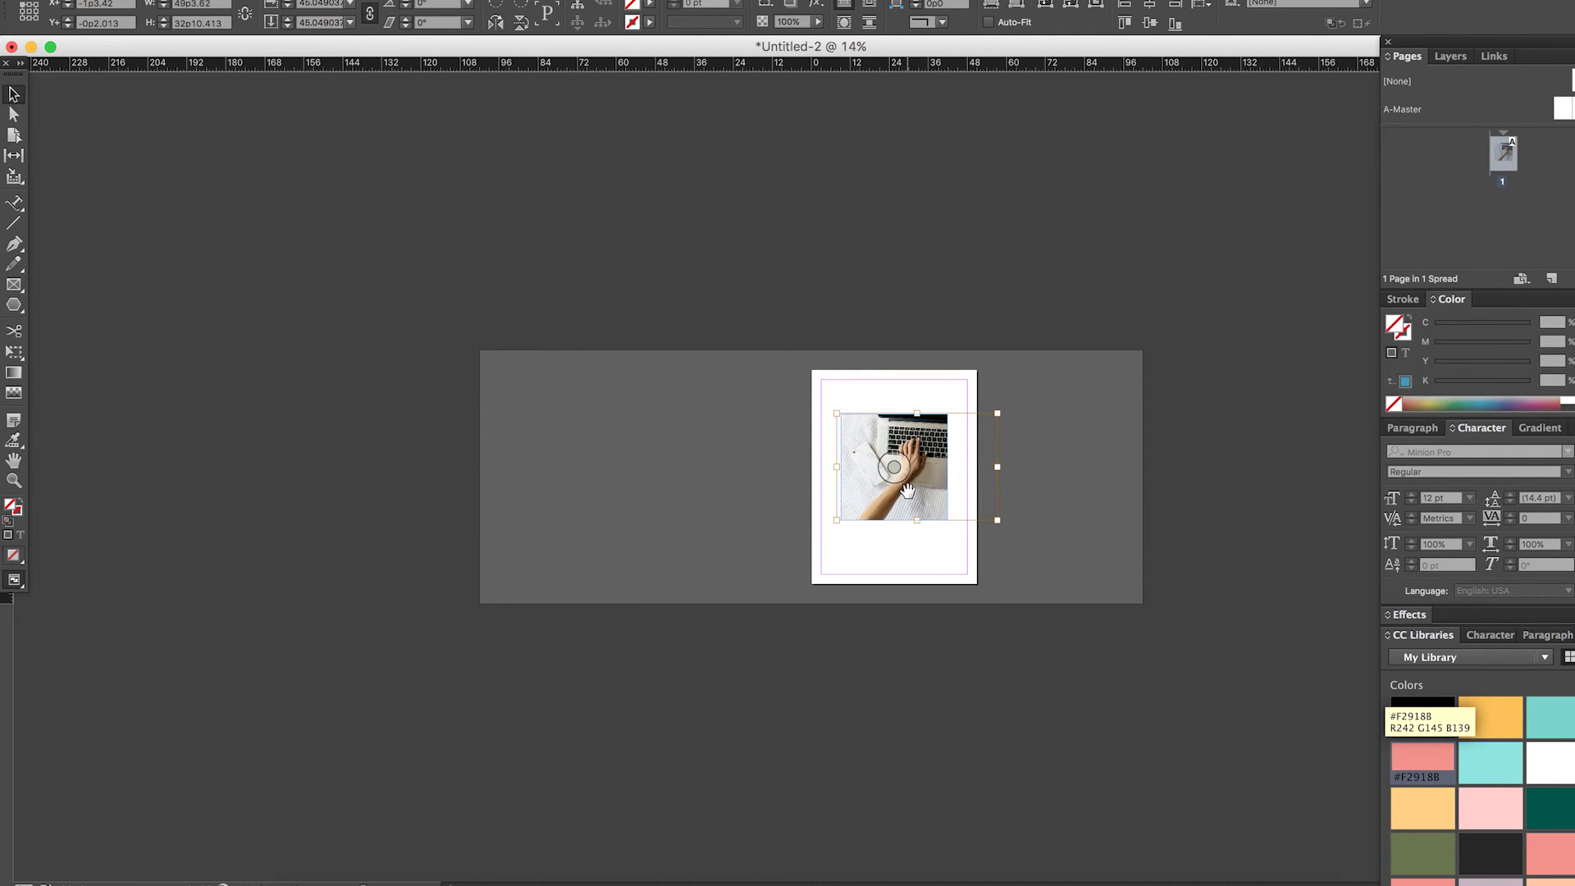
{"action": "left_click", "coordinate": [918, 559]}
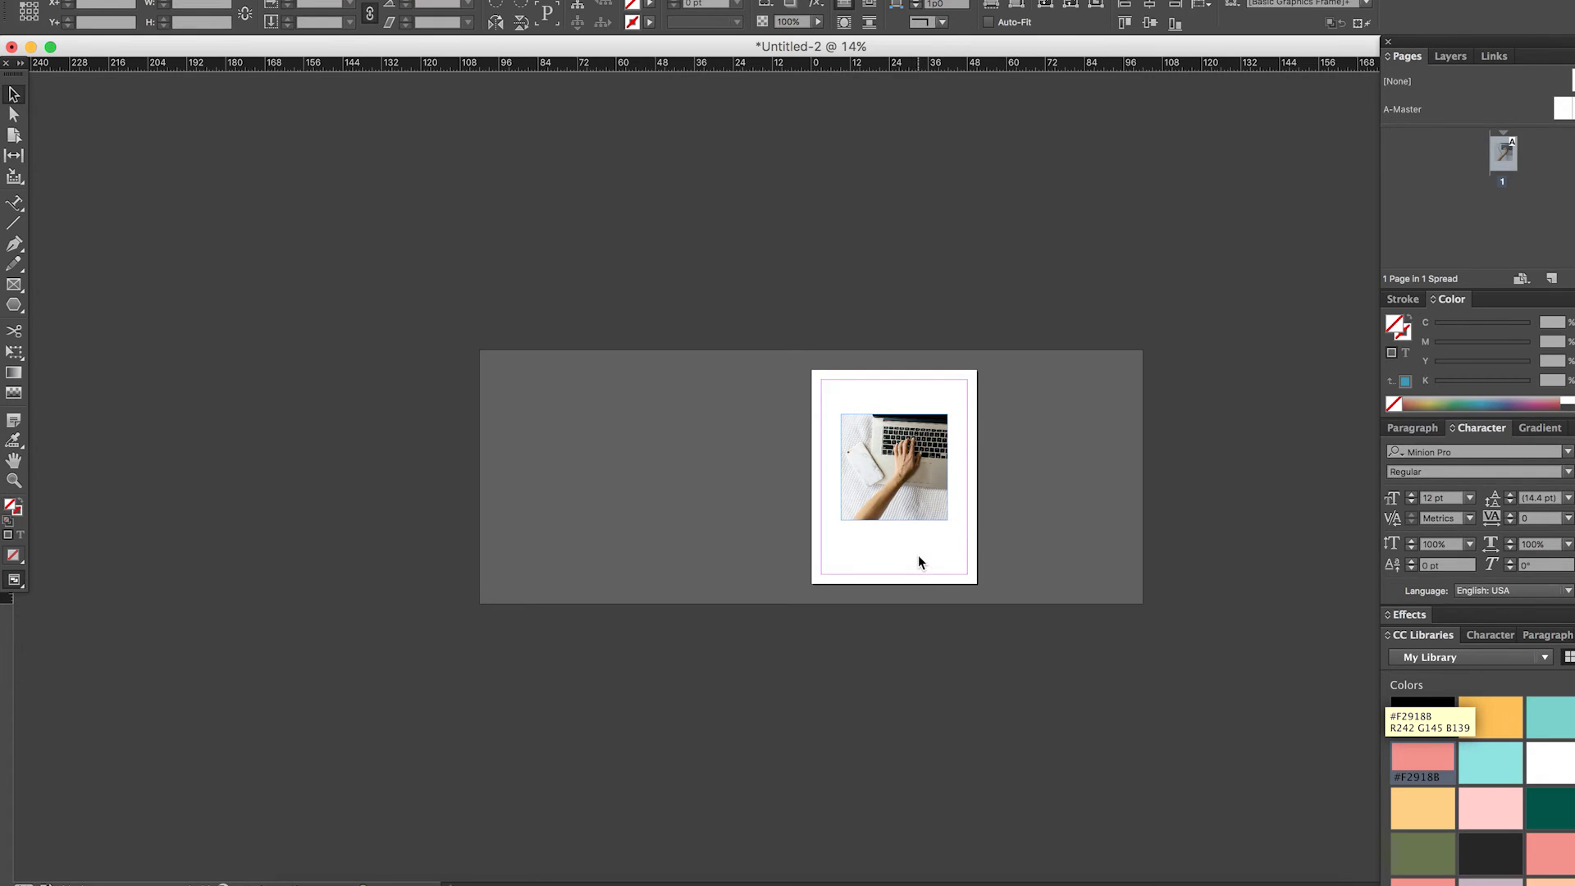
Step: Enlarge only the image content inside the frame from its lower-left corner for a closer crop of the hand and keyboard
{"action": "left_click", "coordinate": [884, 438]}
{"action": "scroll", "coordinate": [884, 441], "scroll_direction": "up", "scroll_amount": 8}
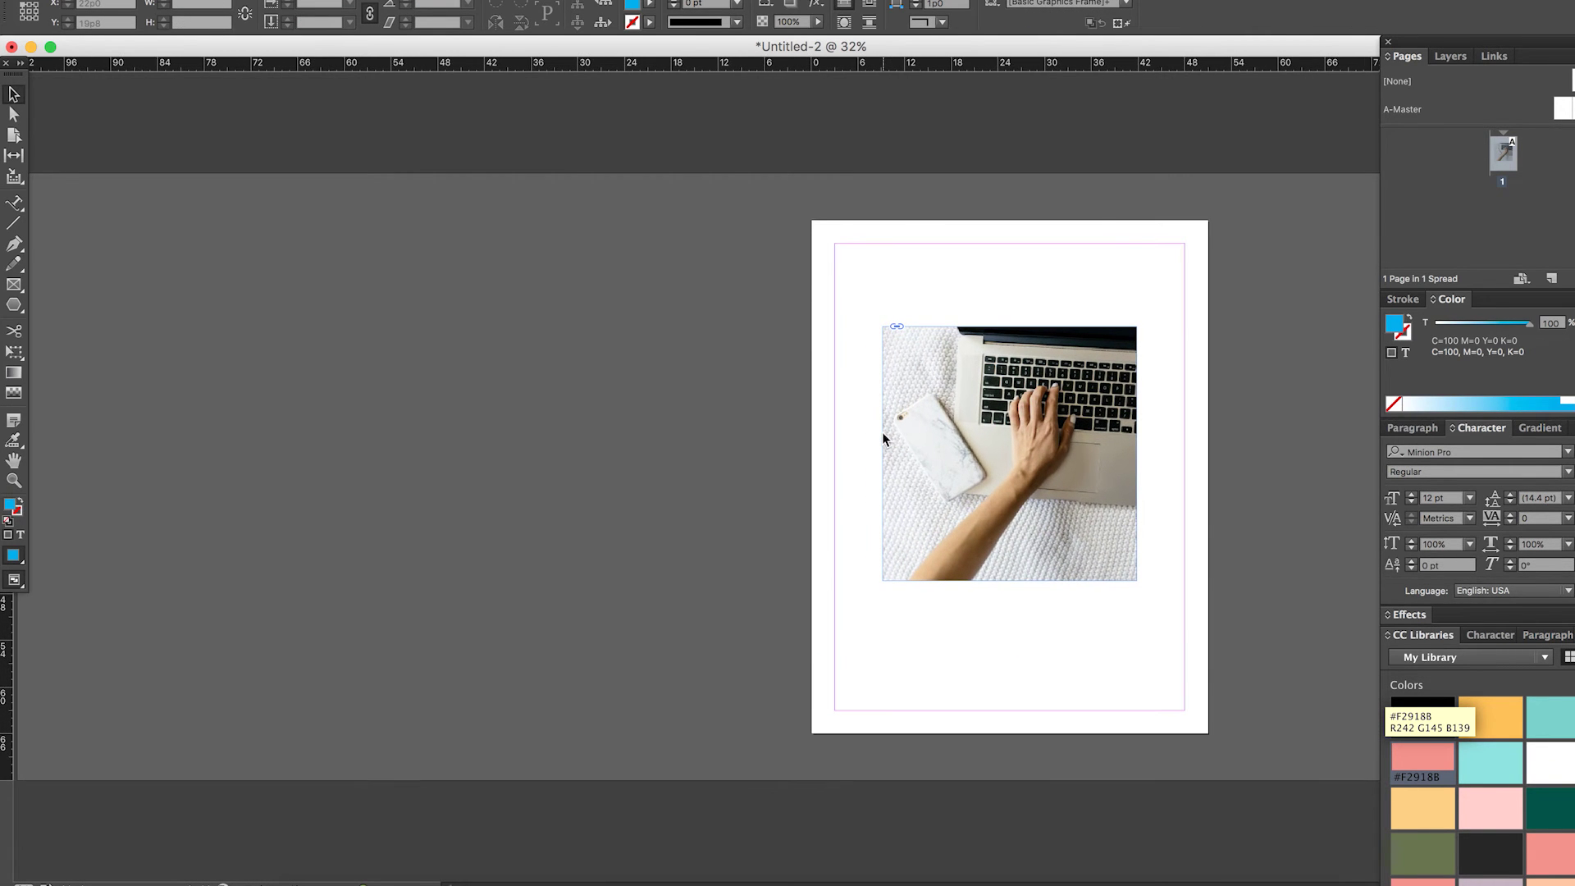
{"action": "scroll", "coordinate": [882, 431], "scroll_direction": "up", "scroll_amount": 3}
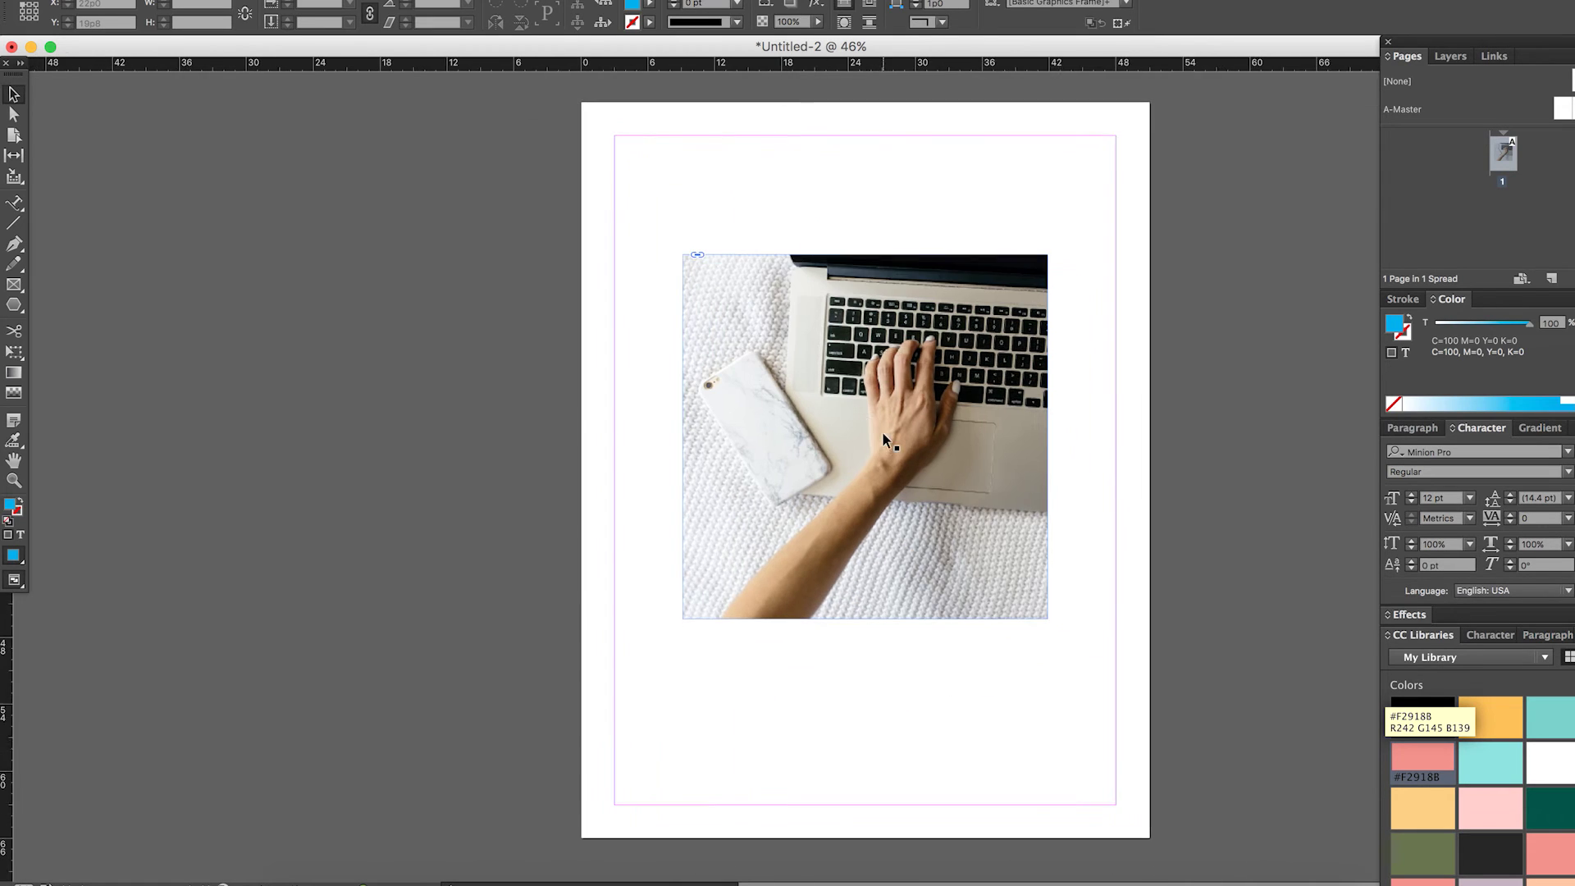
{"action": "scroll", "coordinate": [883, 441], "scroll_direction": "right", "scroll_amount": 2}
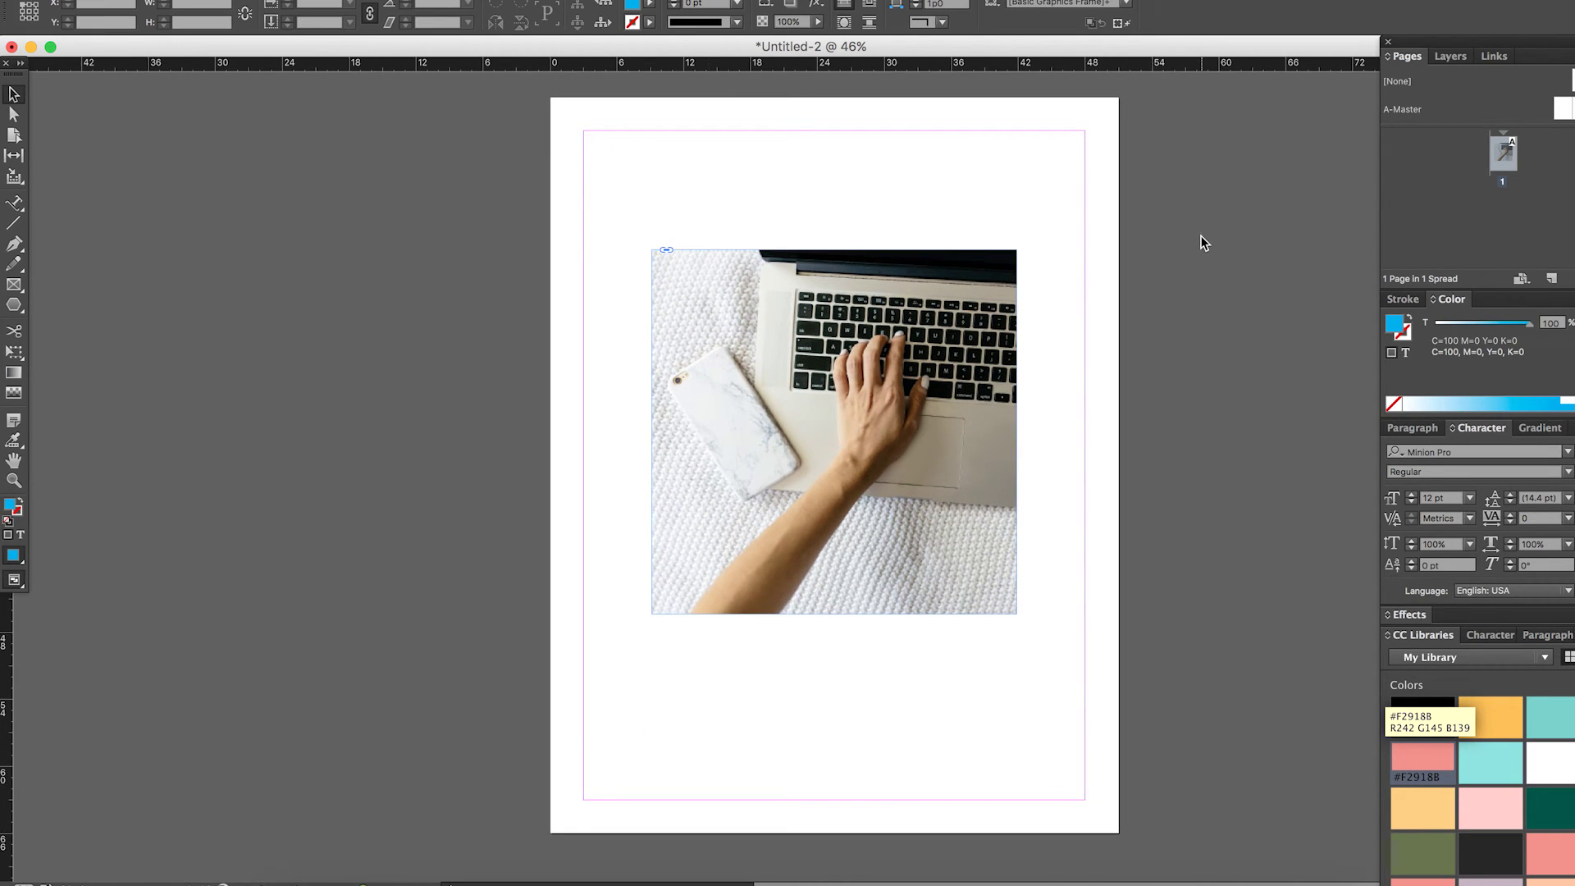
{"action": "left_click", "coordinate": [835, 438]}
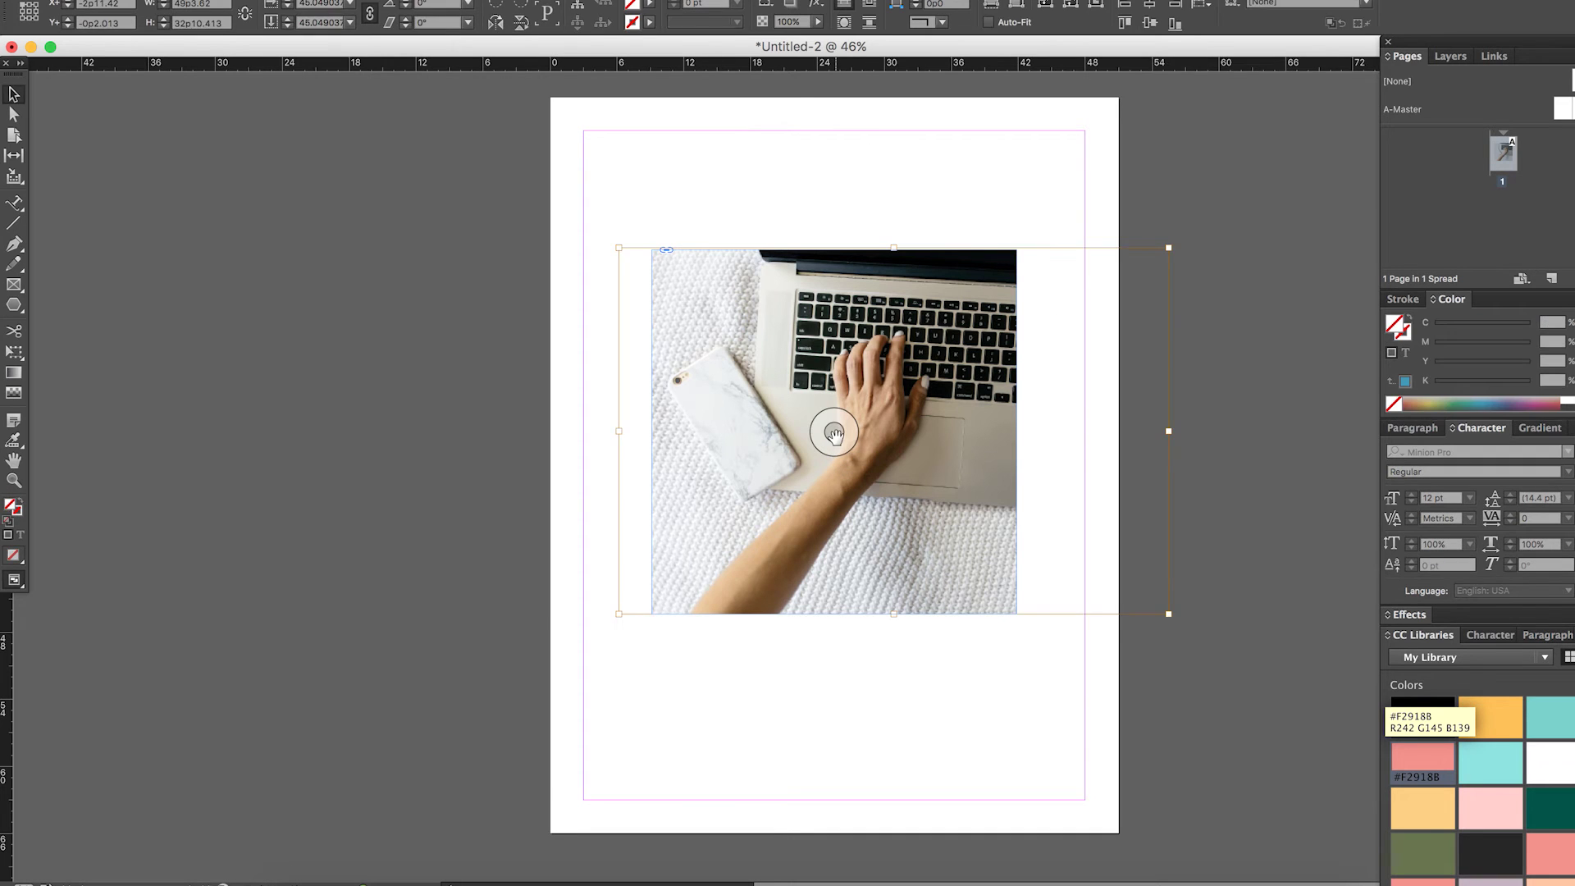
{"action": "left_click", "coordinate": [1008, 214]}
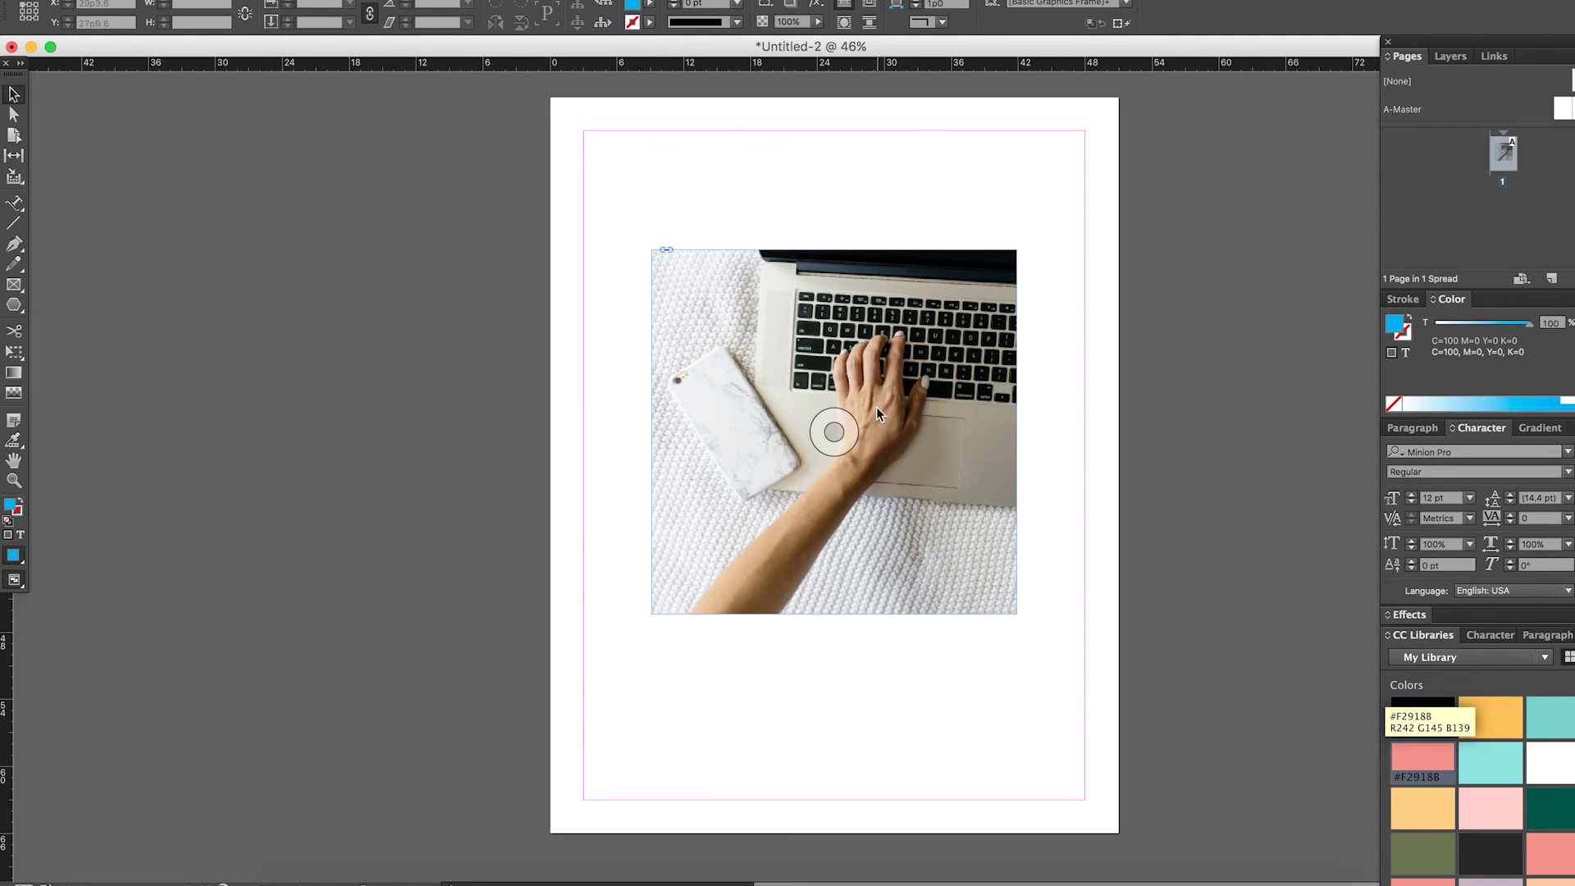
{"action": "left_click", "coordinate": [830, 435]}
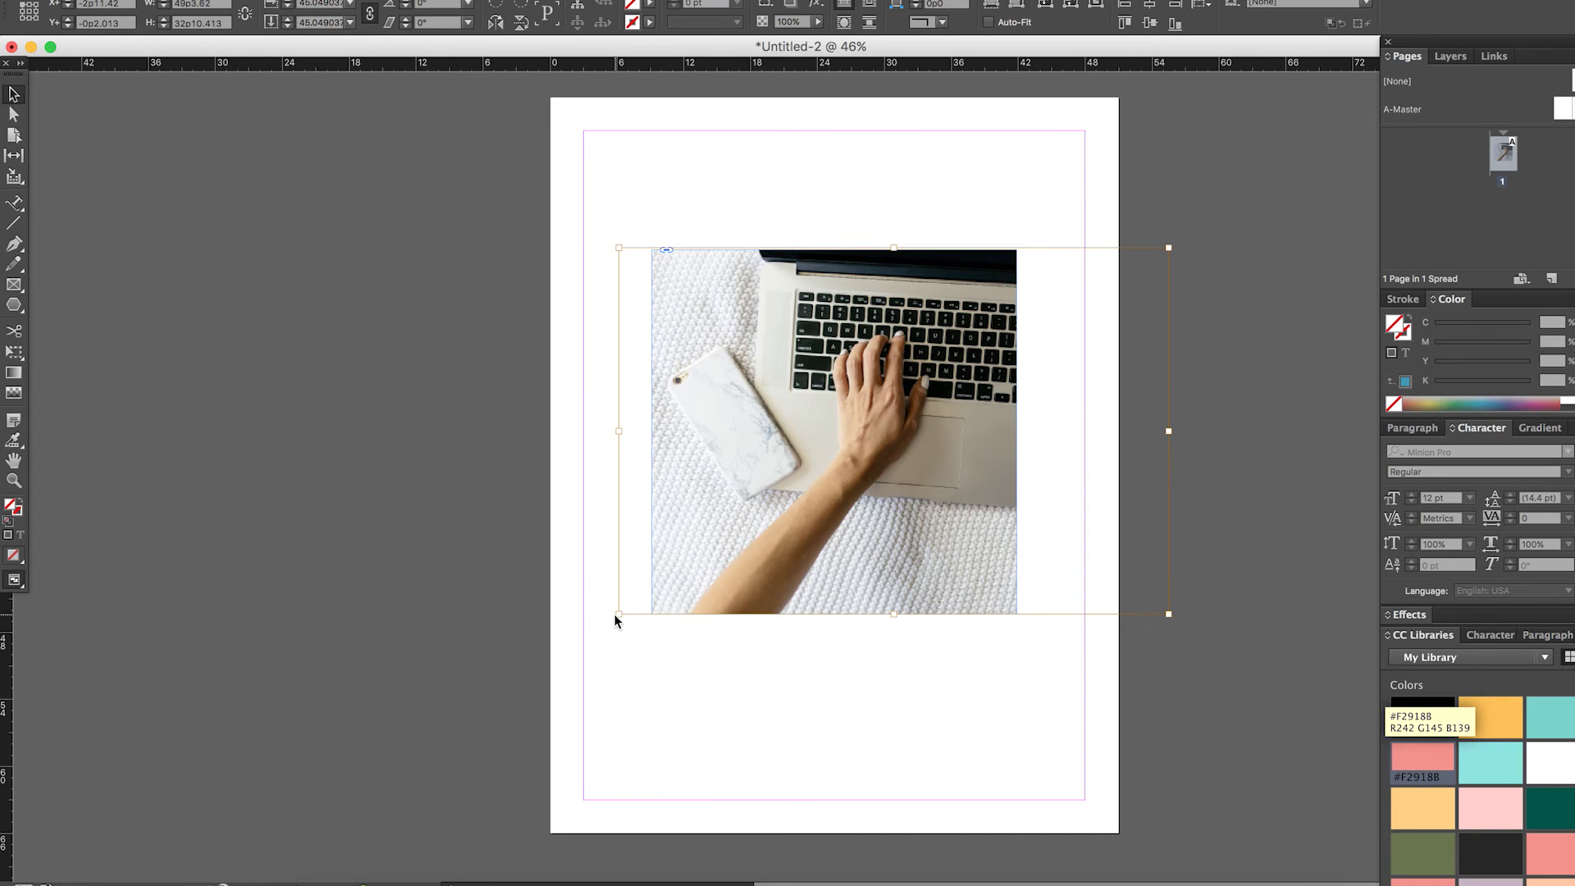
{"action": "left_click_drag", "start_coordinate": [616, 614], "coordinate": [565, 694]}
{"action": "left_click", "coordinate": [923, 179]}
{"action": "left_click", "coordinate": [943, 355]}
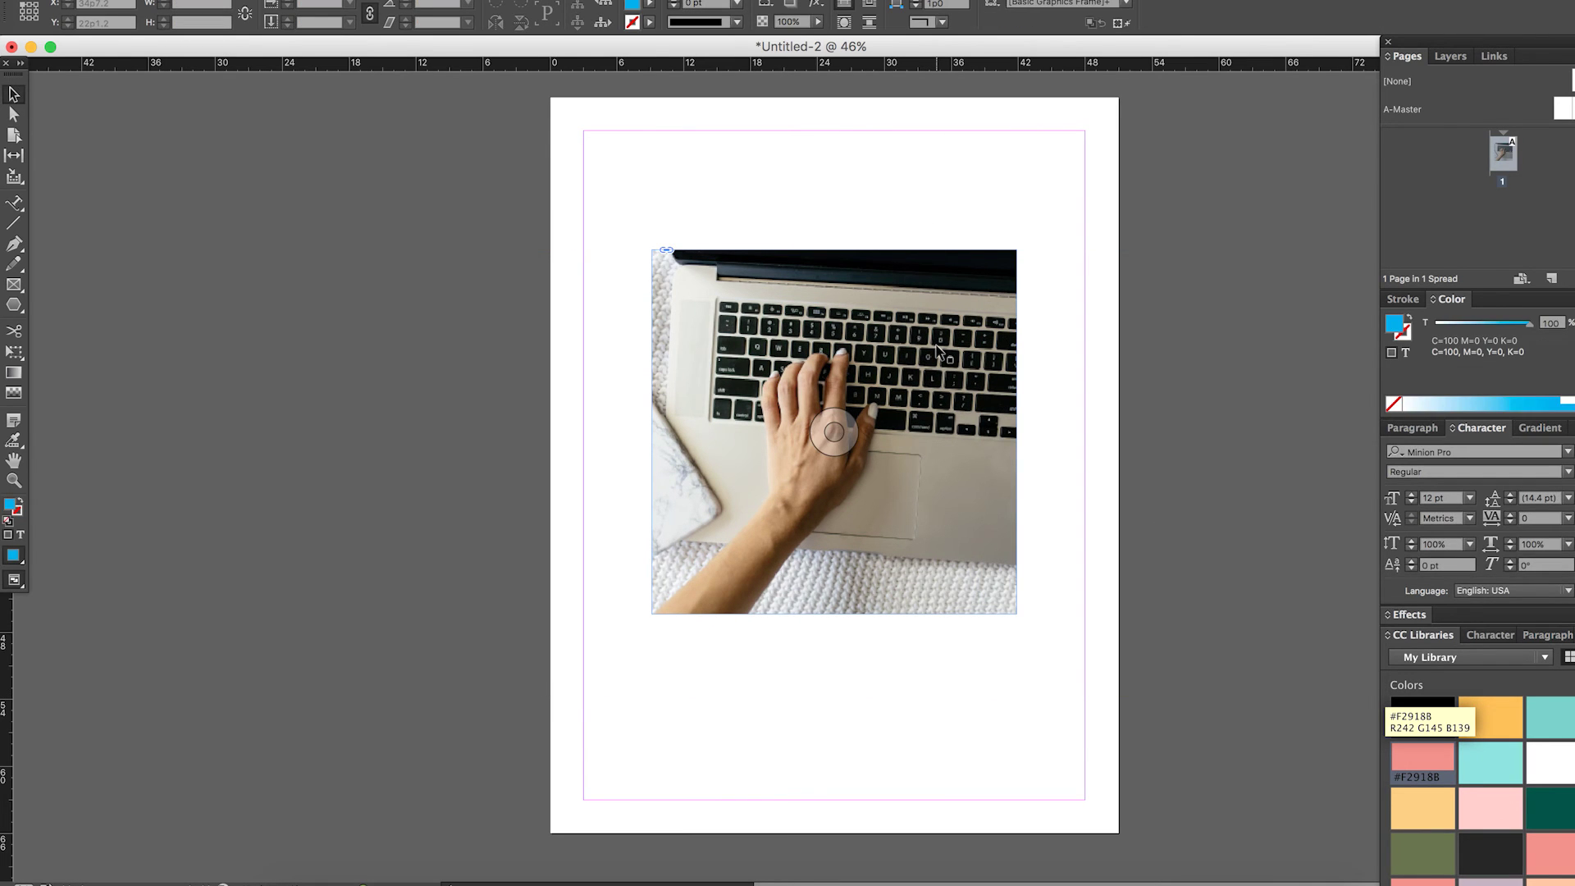
Step: Move the frame and its image together to the right, to about X 11p5
{"action": "left_click", "coordinate": [900, 220]}
{"action": "left_click_drag", "start_coordinate": [863, 283], "coordinate": [888, 283]}
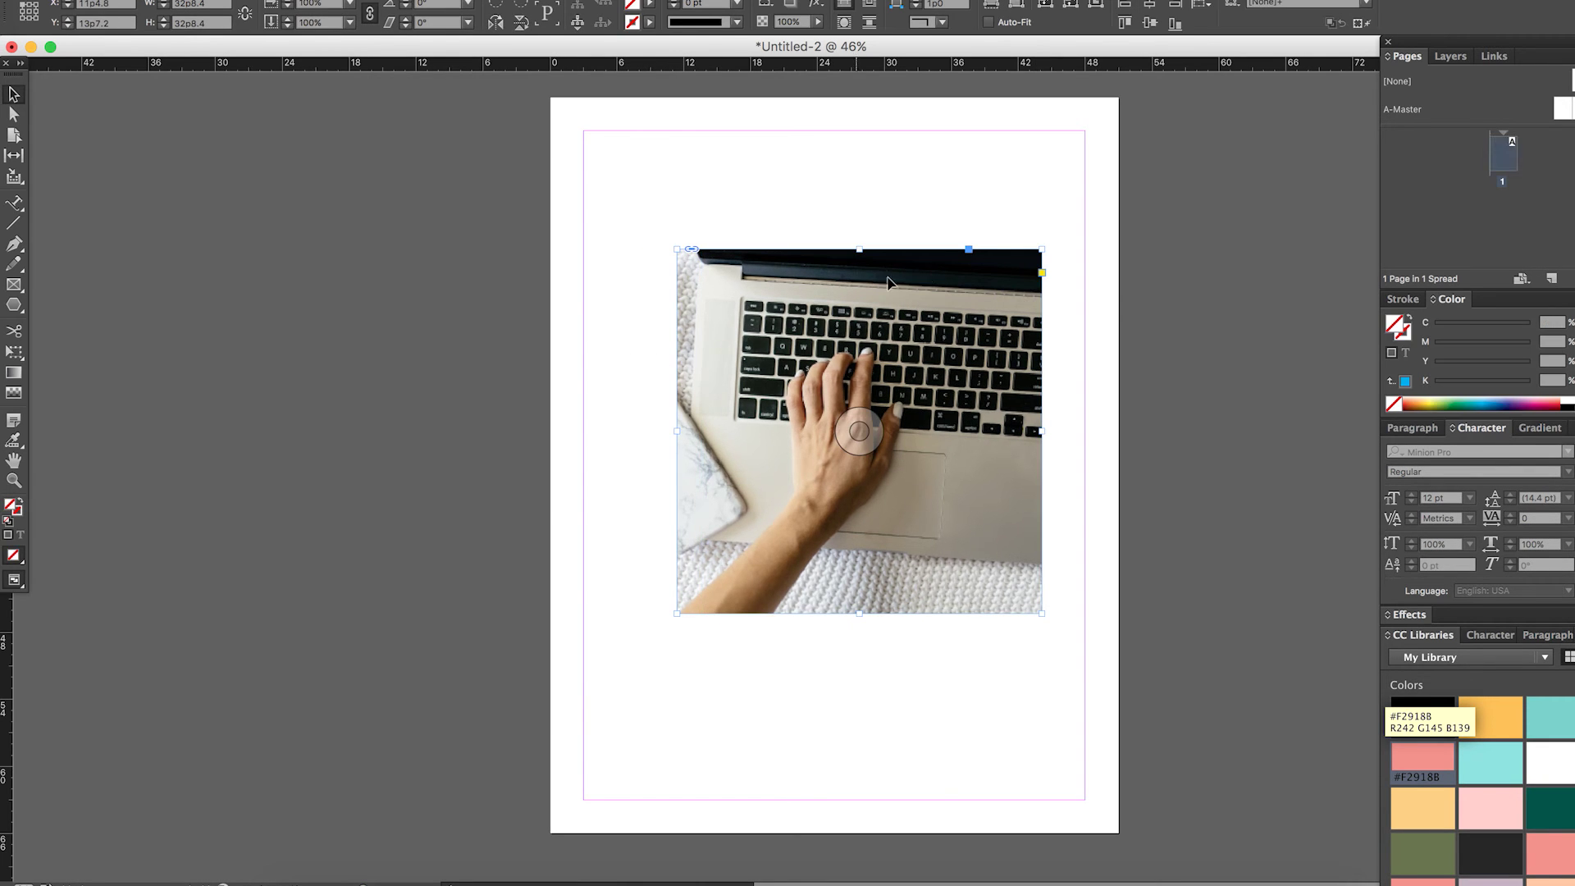
{"action": "left_click", "coordinate": [815, 186]}
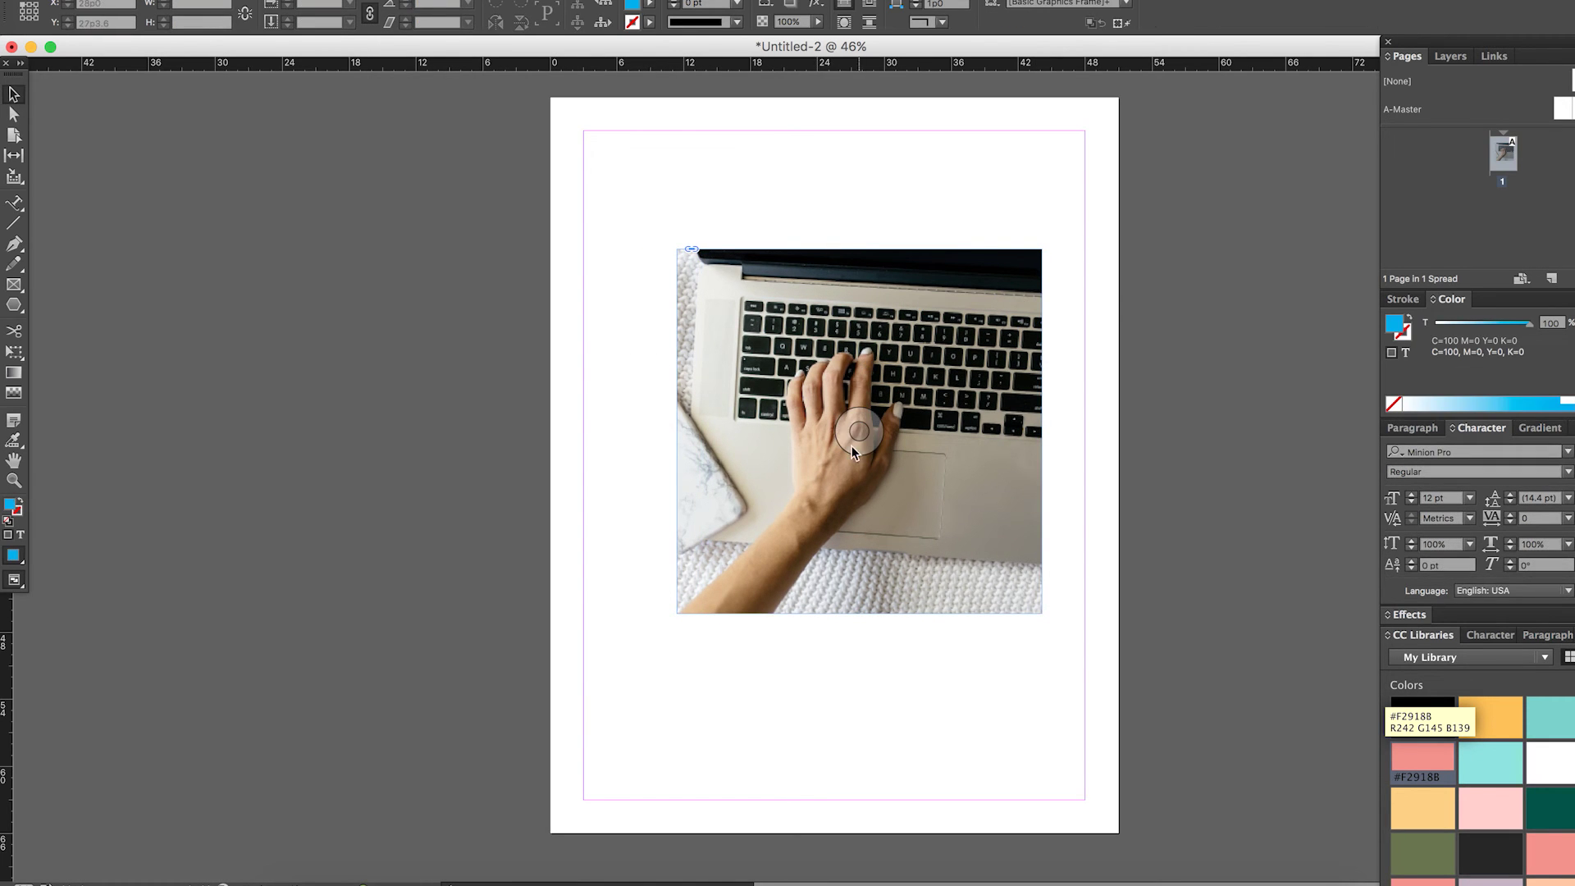
Step: Try widening the frame to 42p0 to reveal more of the image, and shift it to X 4p11
{"action": "left_click", "coordinate": [742, 261]}
{"action": "left_click_drag", "start_coordinate": [676, 433], "coordinate": [643, 437]}
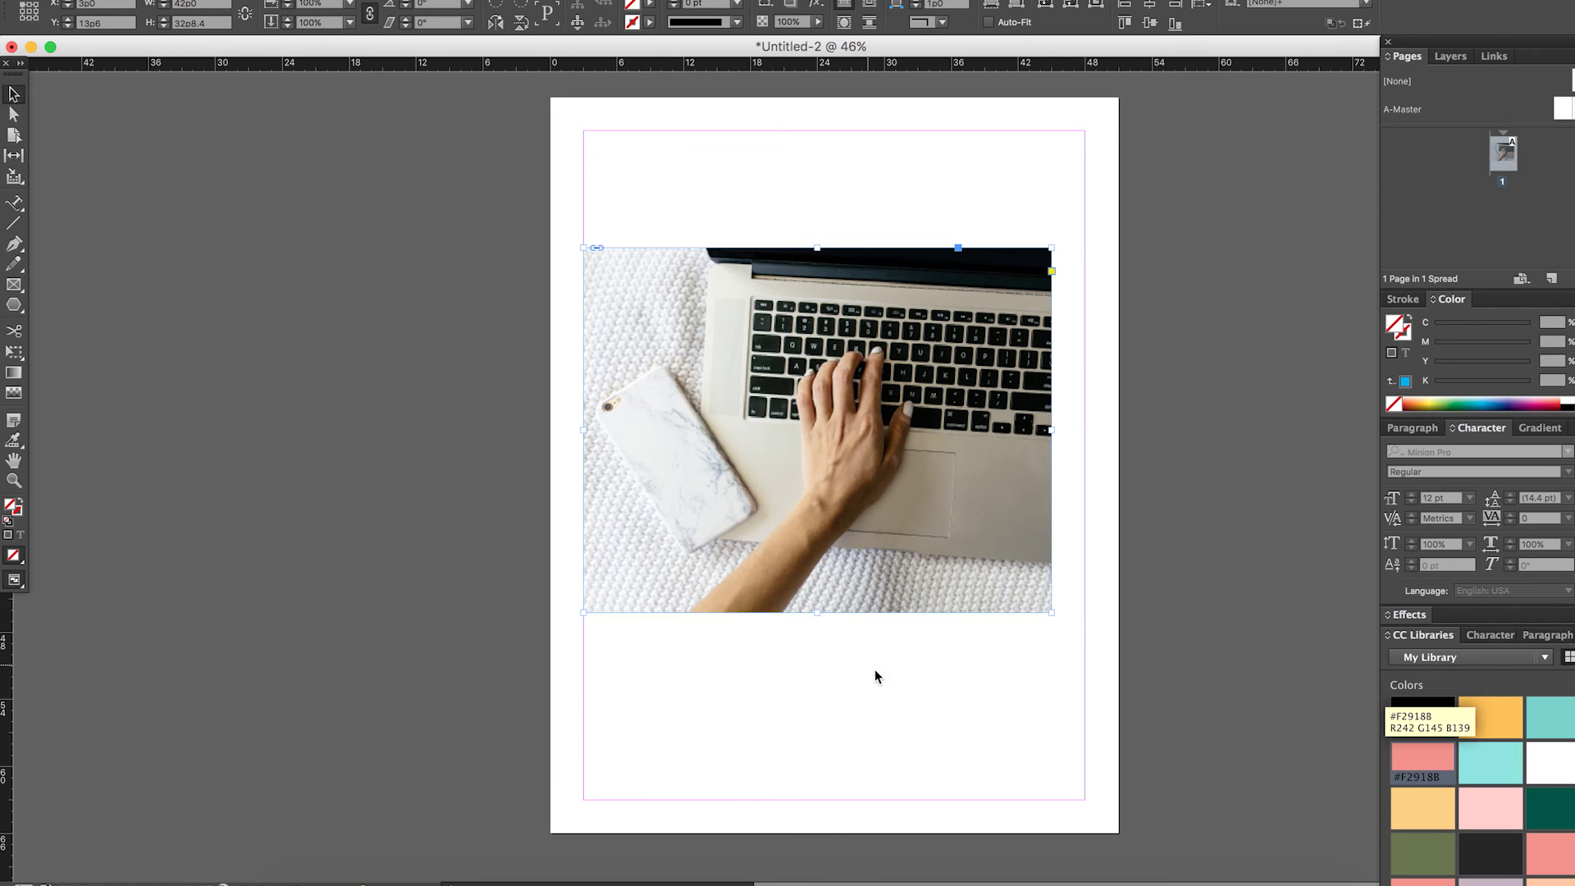
{"action": "left_click_drag", "start_coordinate": [900, 555], "coordinate": [907, 598]}
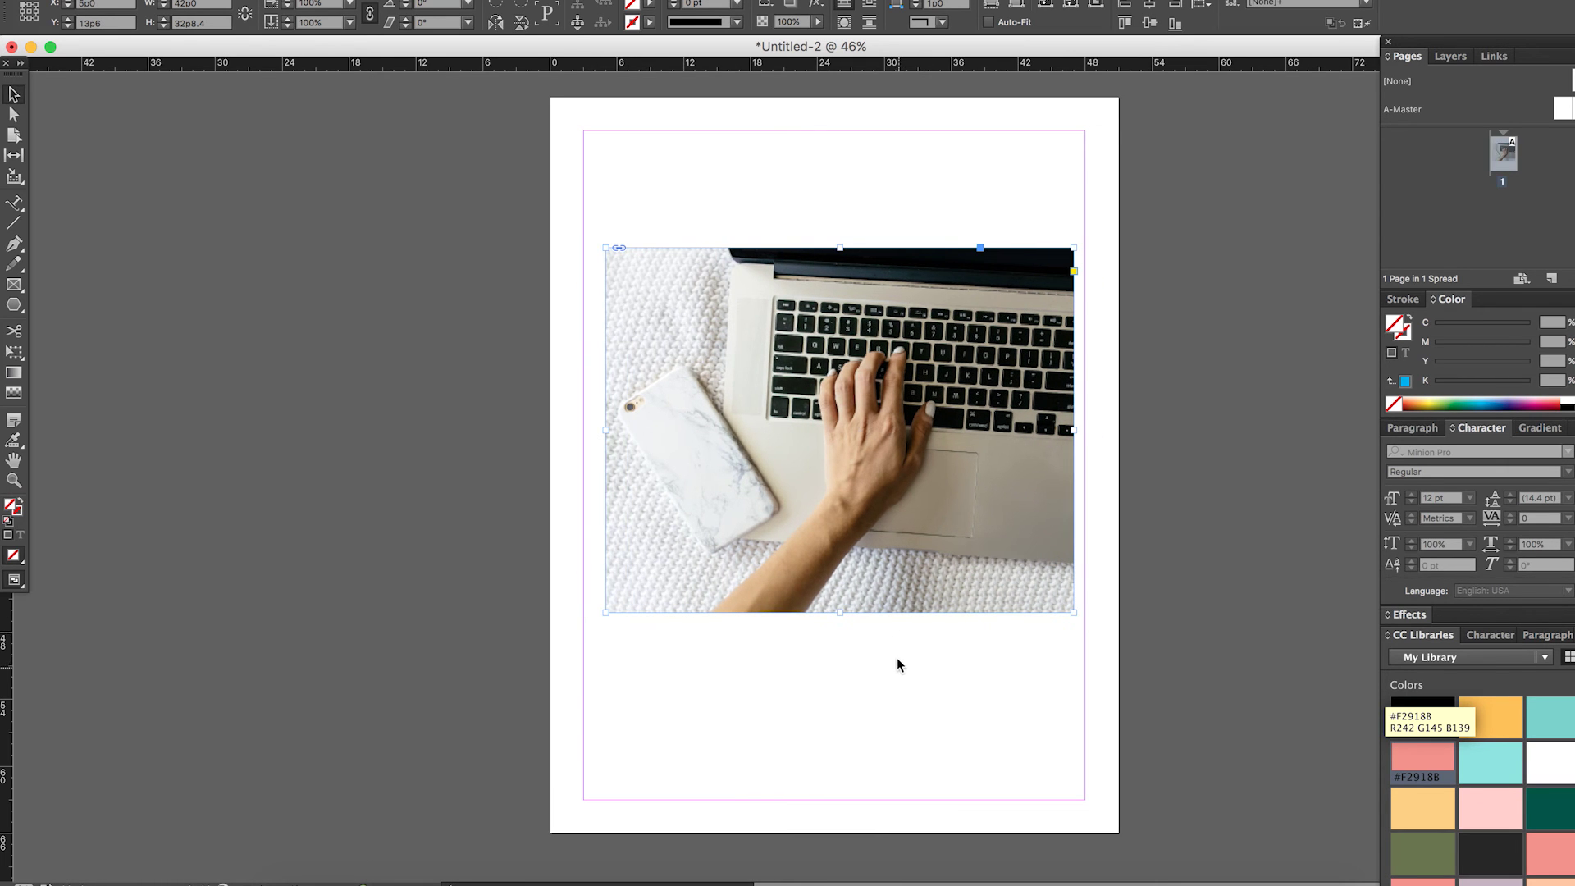
{"action": "key", "text": "Left"}
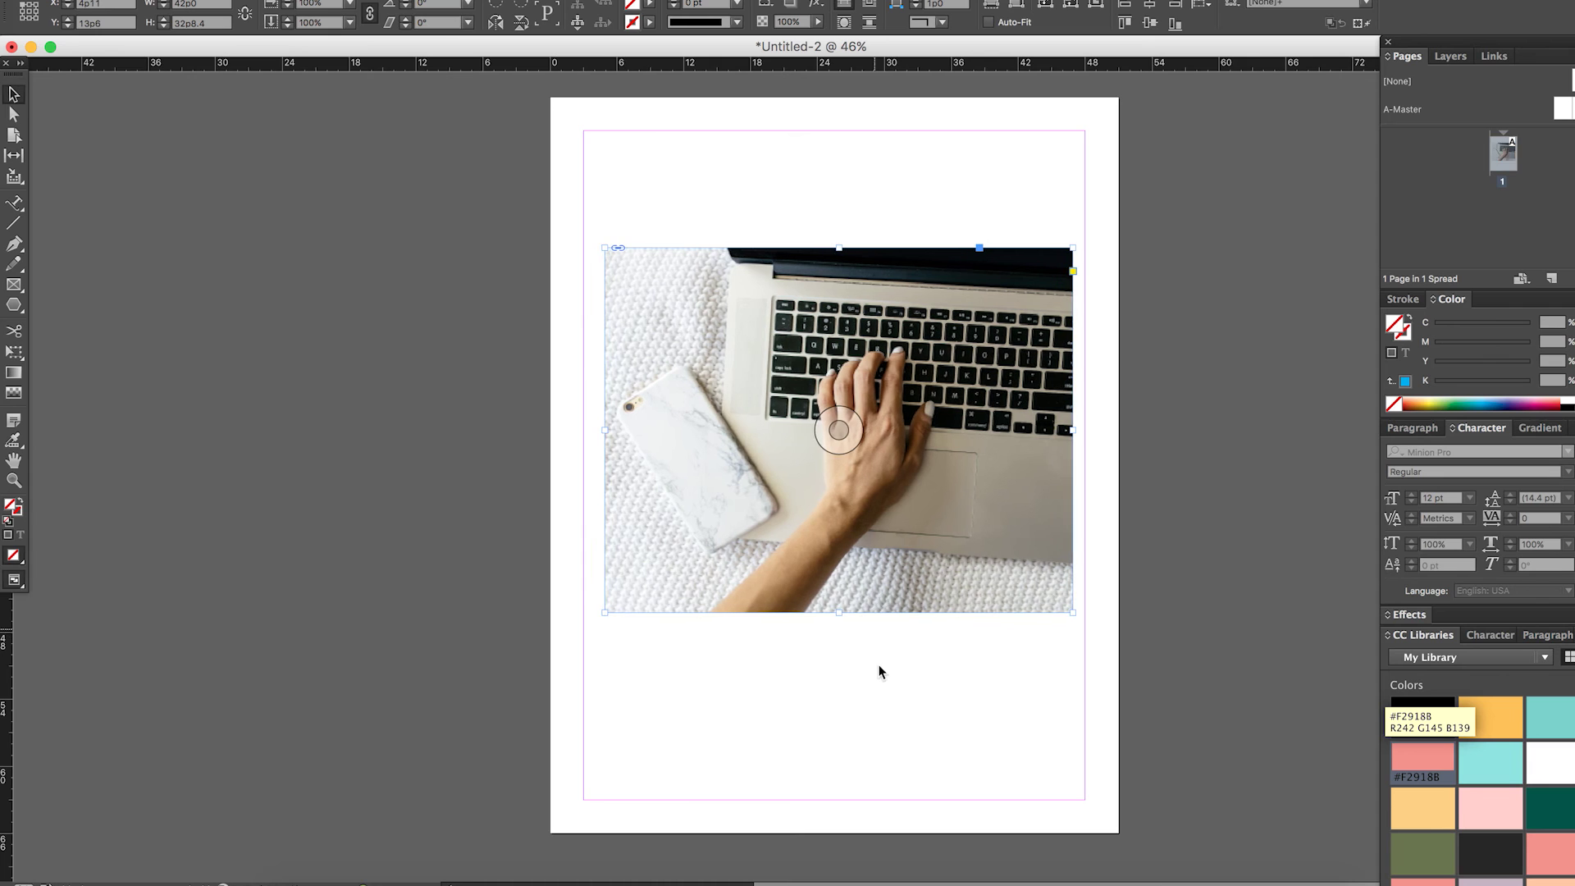
Step: Undo the frame's widening and the moves that followed it
{"action": "key", "text": "super+z"}
{"action": "key", "text": "super+z"}
{"action": "key", "text": "super+z"}
{"action": "key", "text": "super+z"}
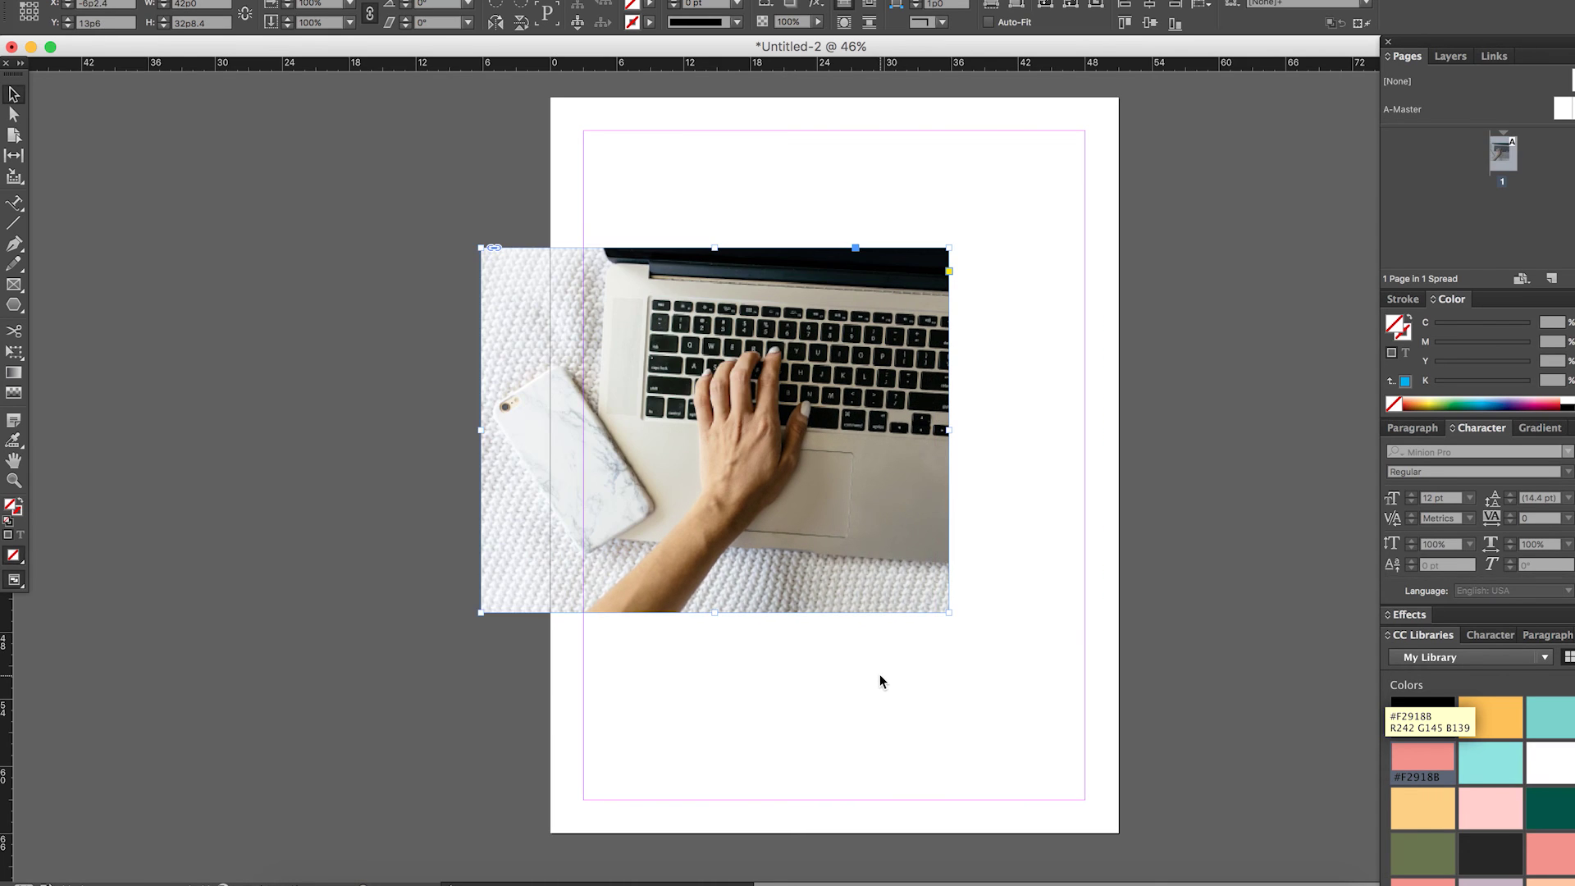
{"action": "key", "text": "super+z"}
{"action": "key", "text": "super+z"}
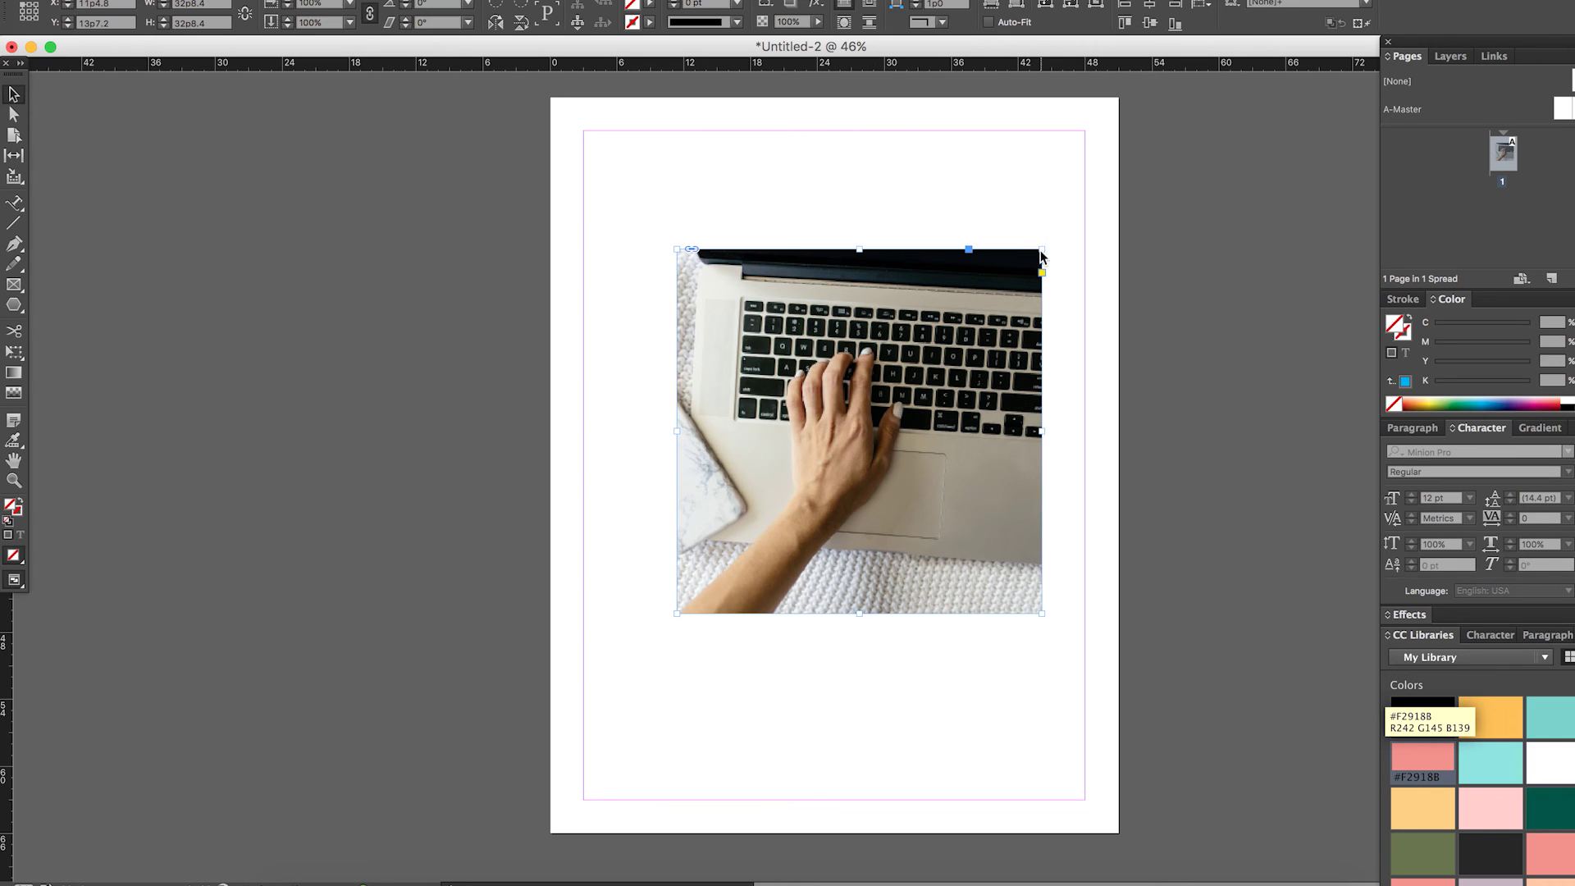
Step: Scale the frame and image together proportionally from the upper-right corner, first up to about 34p8, and finally to about 32p10 wide
{"action": "mouse_move", "coordinate": [1041, 250]}
{"action": "left_mouse_down"}
{"action": "mouse_move", "coordinate": [895, 415]}
{"action": "mouse_move", "coordinate": [988, 325]}
{"action": "mouse_move", "coordinate": [989, 299]}
{"action": "mouse_move", "coordinate": [1058, 260]}
{"action": "mouse_move", "coordinate": [1011, 269]}
{"action": "mouse_move", "coordinate": [972, 316]}
{"action": "mouse_move", "coordinate": [1063, 245]}
{"action": "left_mouse_up"}
{"action": "left_click", "coordinate": [845, 689]}
{"action": "left_click", "coordinate": [1027, 279]}
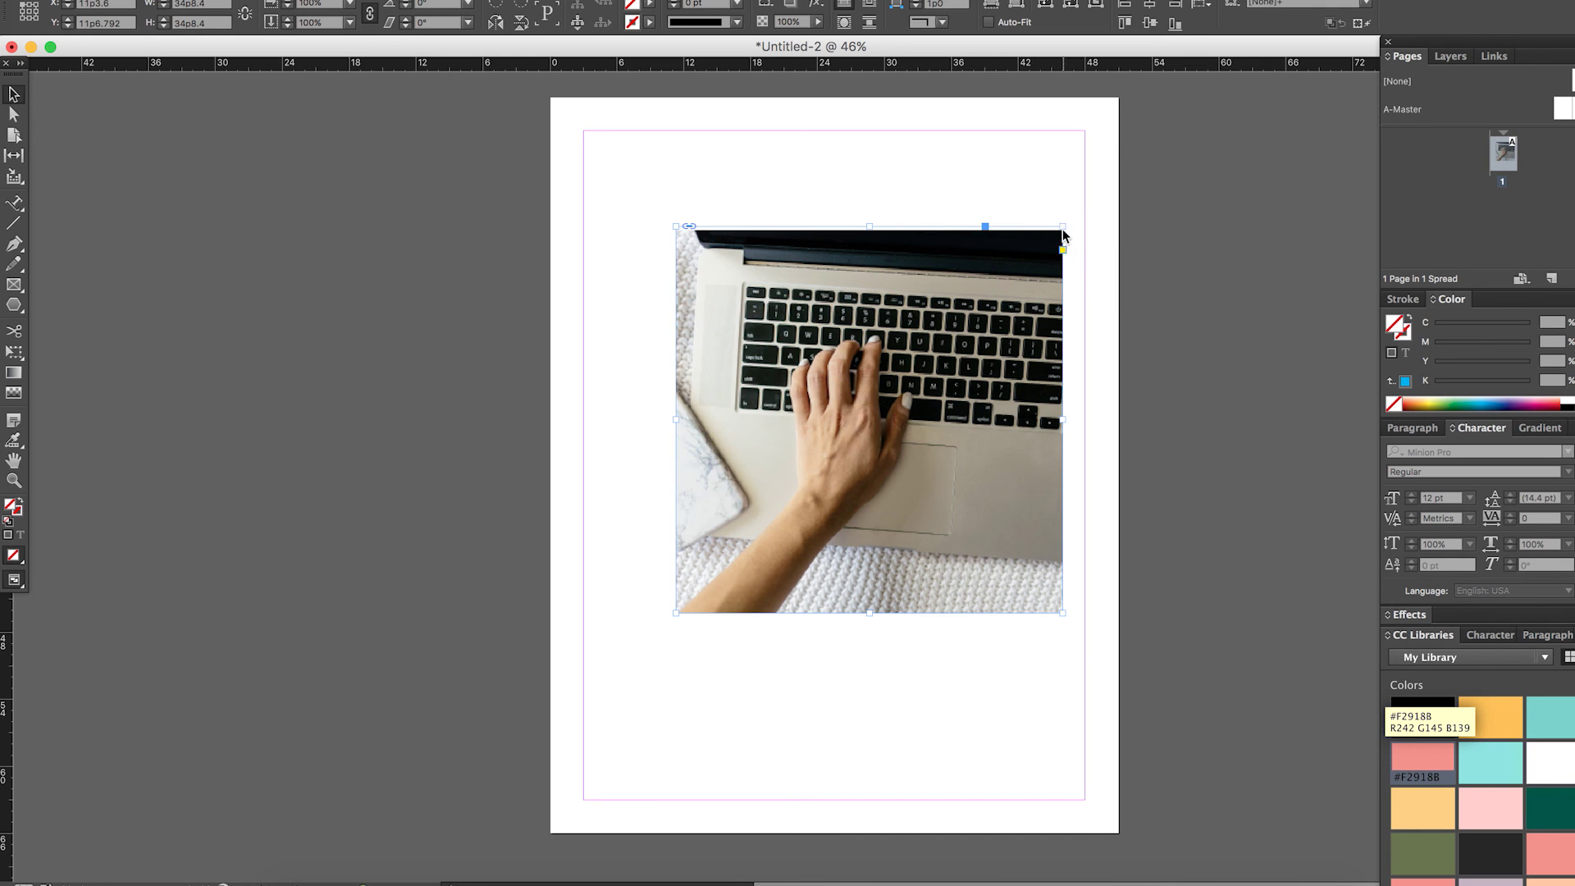
{"action": "left_click_drag", "start_coordinate": [1063, 234], "coordinate": [1041, 269]}
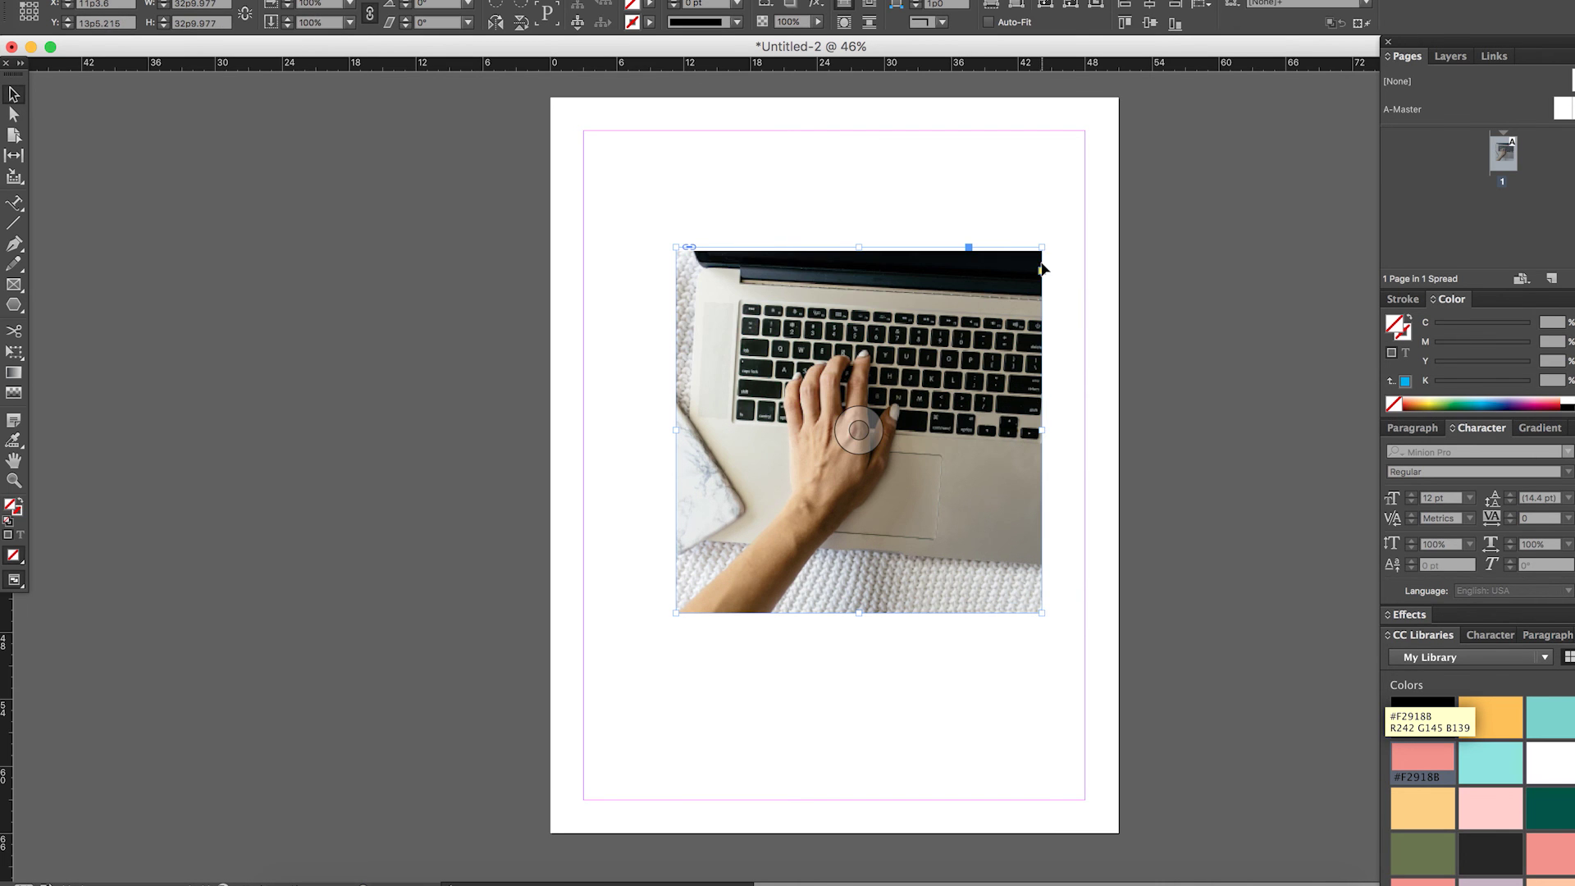